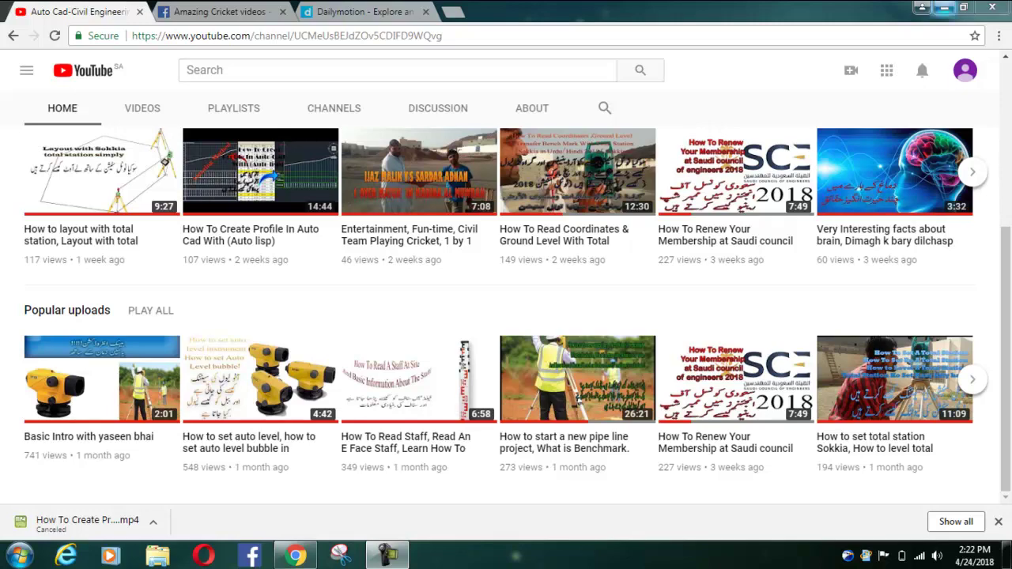
Open the "How To Create Profile In Auto Cad With (Auto lisp)" video in a new tab and pause its playback
left_click(998, 522)
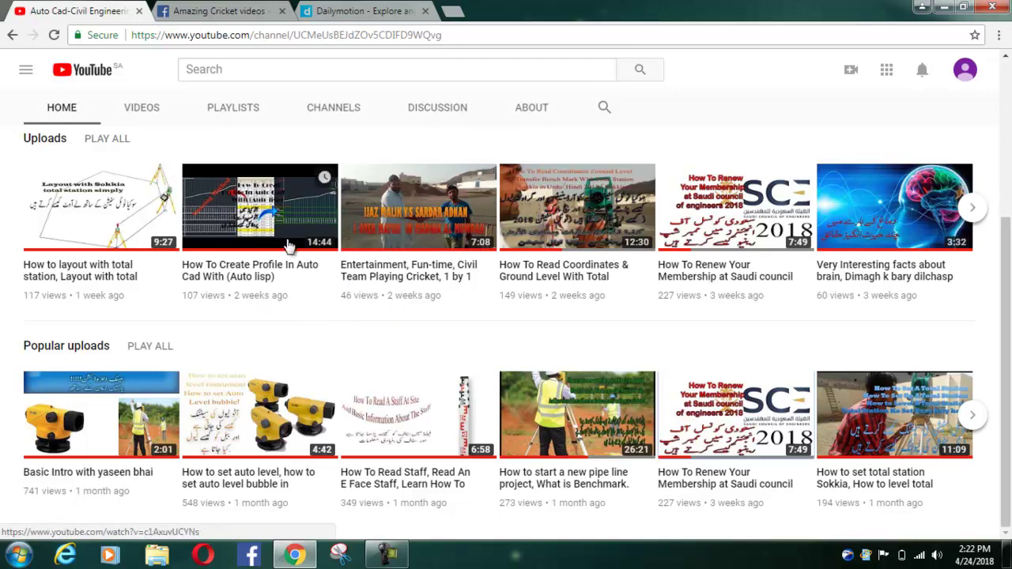
right_click(238, 194)
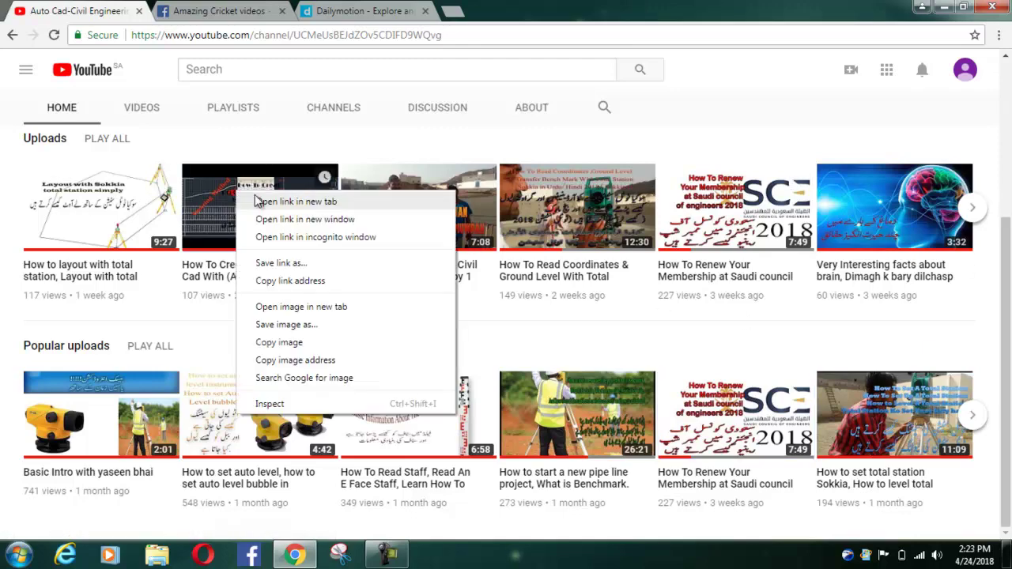
left_click(252, 198)
left_click(209, 8)
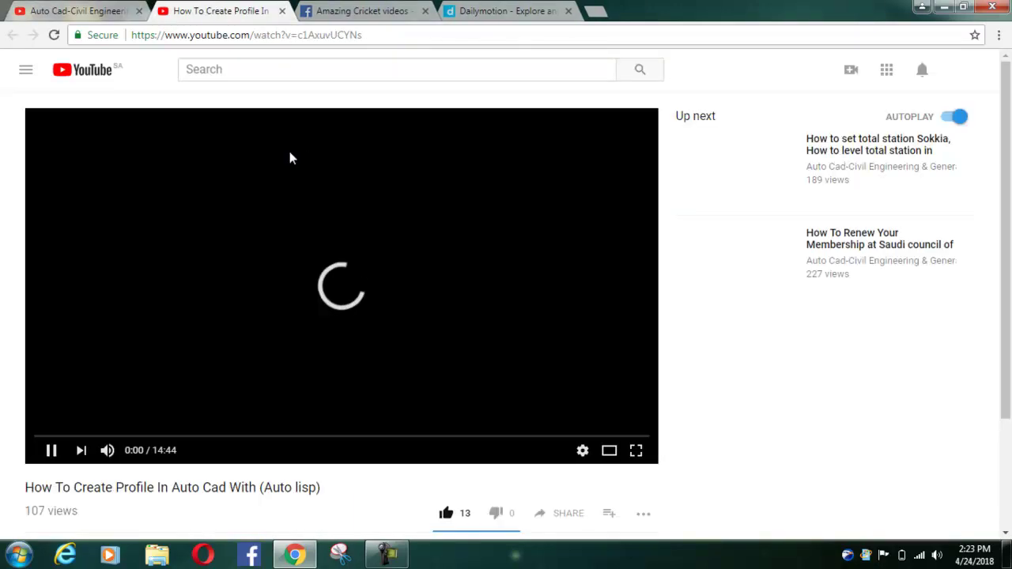
left_click(52, 452)
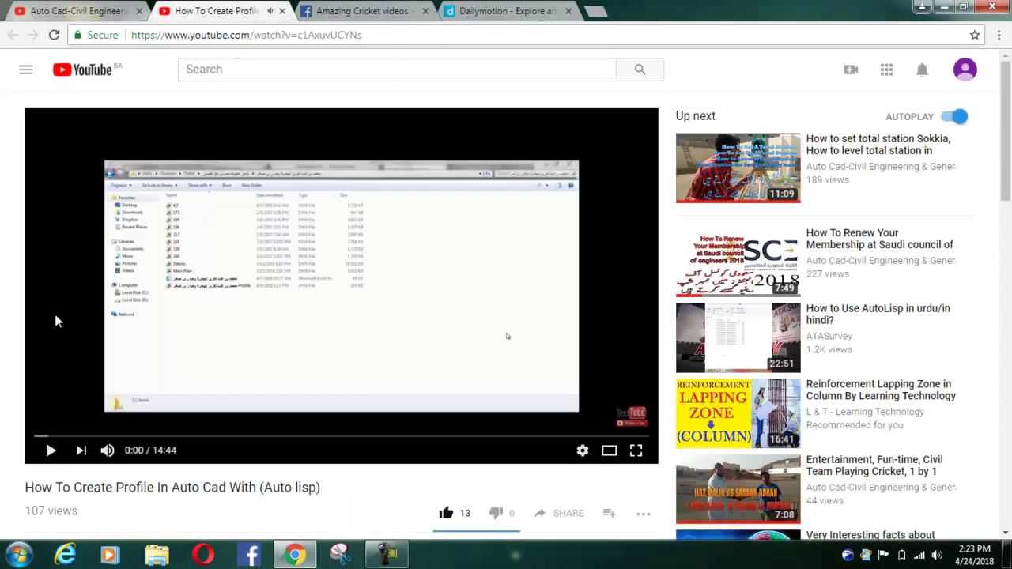
Insert "ss" before "youtube.com" in the video's web address and load the resulting page
left_click(189, 36)
left_click(189, 36)
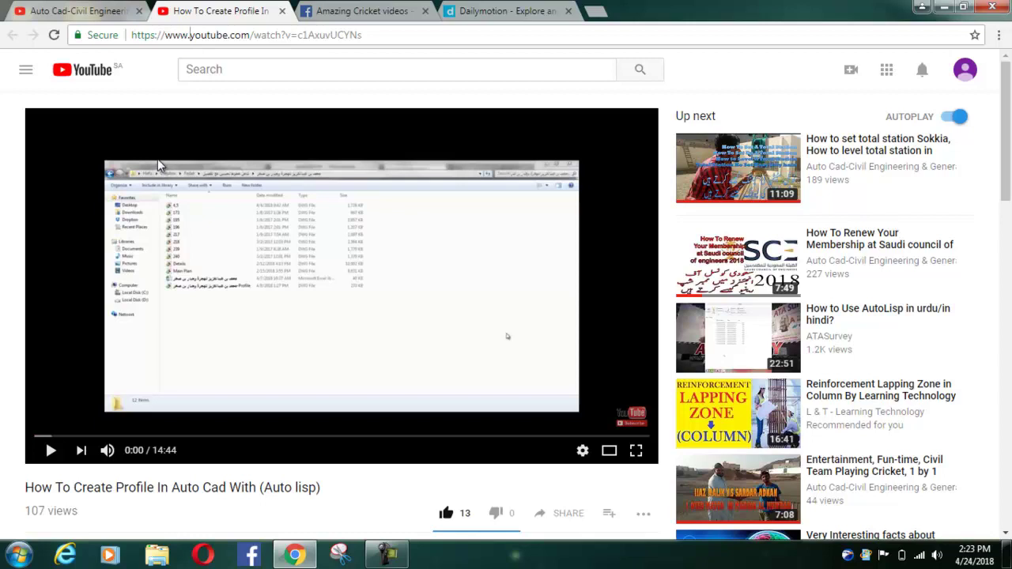
type("ss")
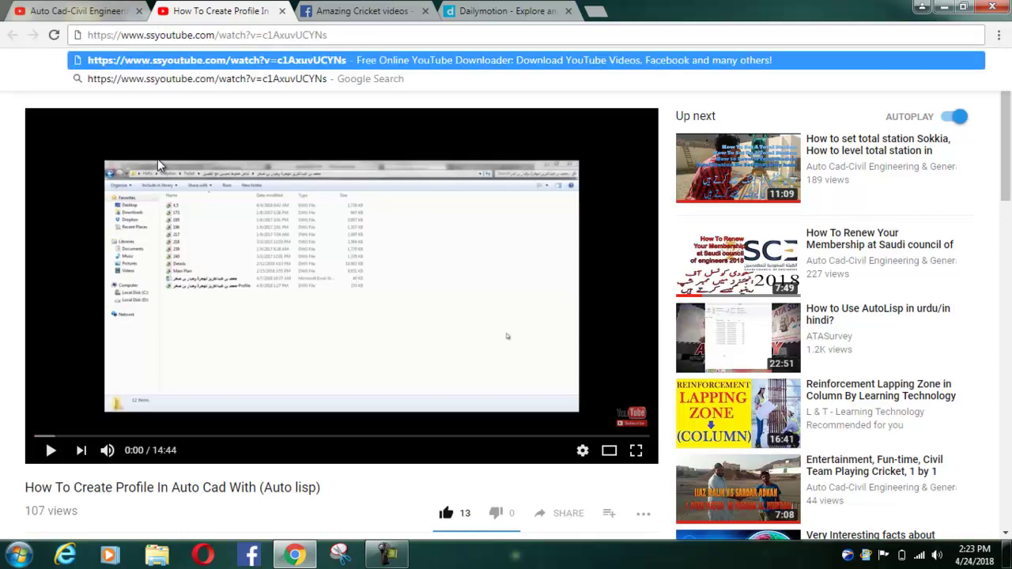
key("Return")
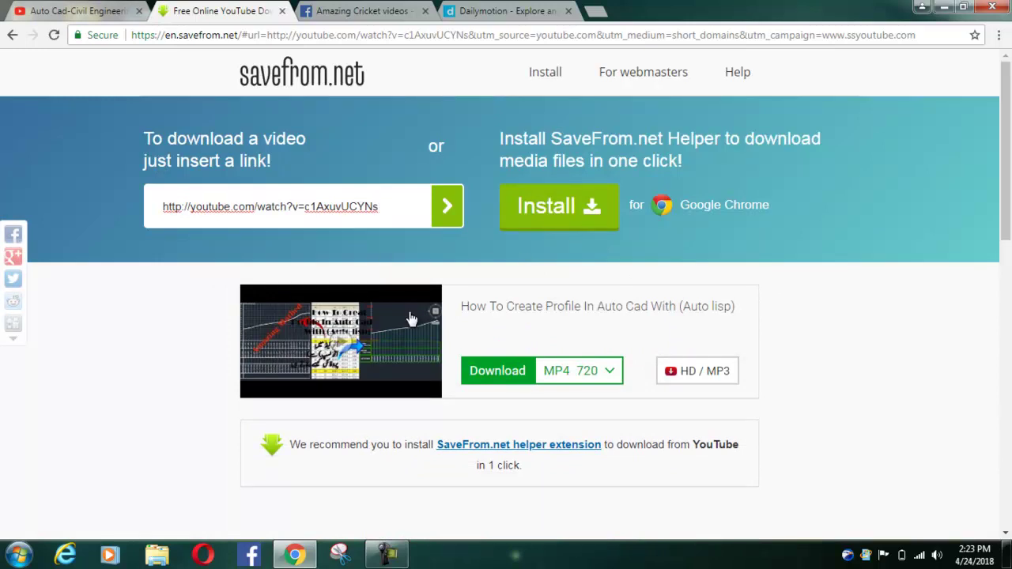
Check the available download formats and start downloading the Auto Cad profile video as MP4 720
scroll(410, 318, "down", 1)
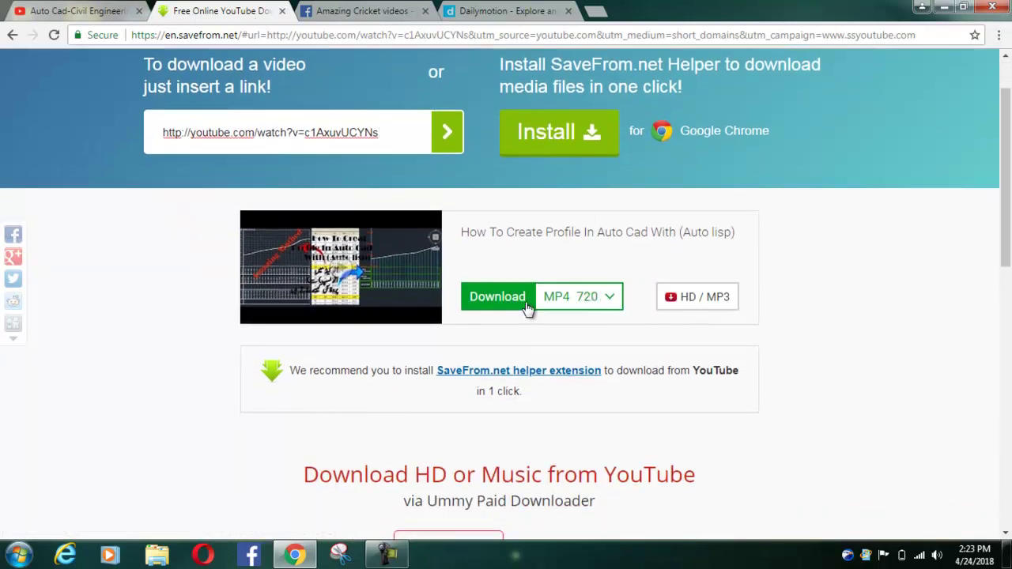
left_click(611, 297)
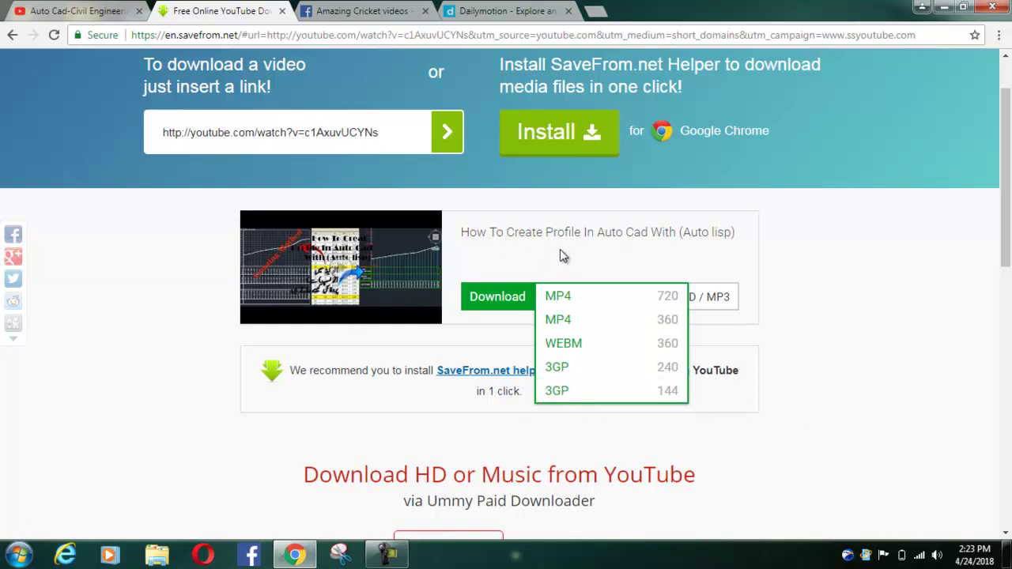
left_click(614, 296)
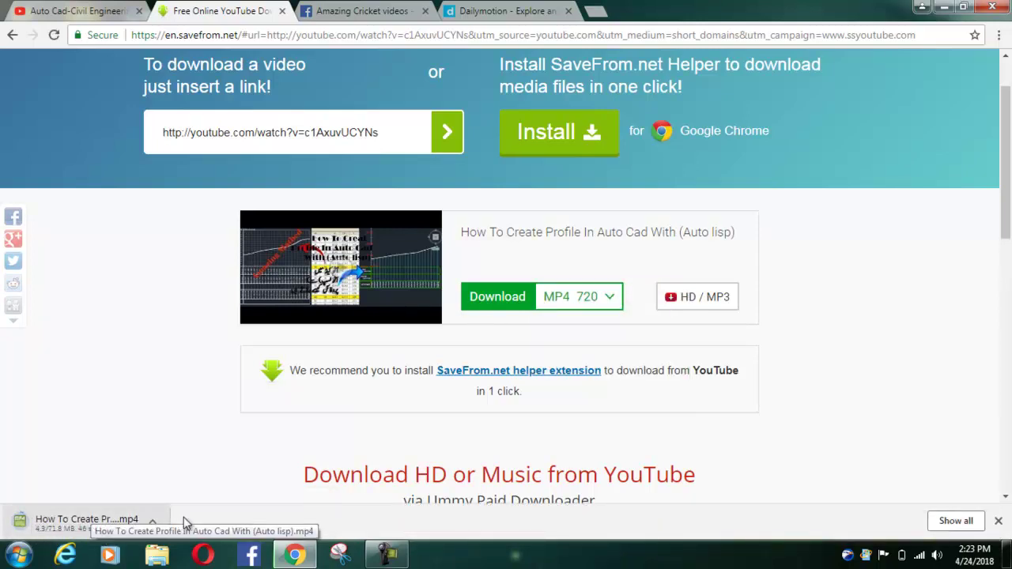
Show the downloading MP4 in its folder, cancel the download and close the folder window
left_click(155, 522)
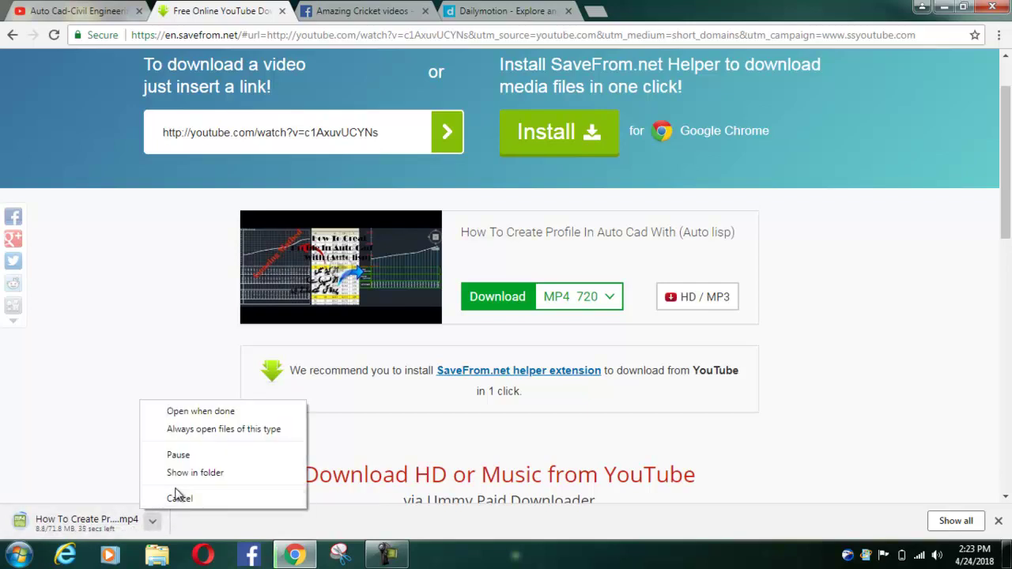
left_click(205, 475)
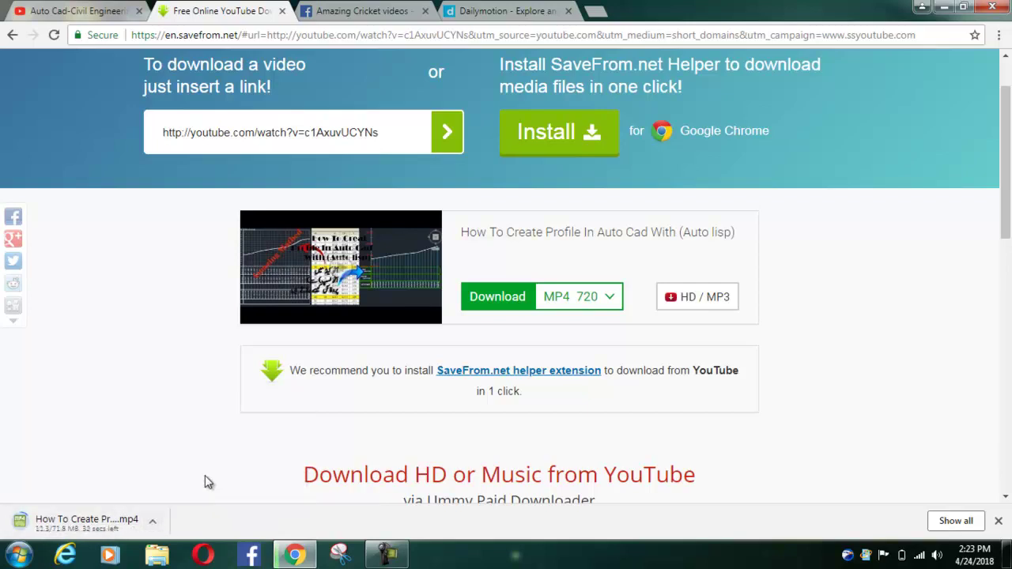
left_click(152, 521)
left_click(167, 497)
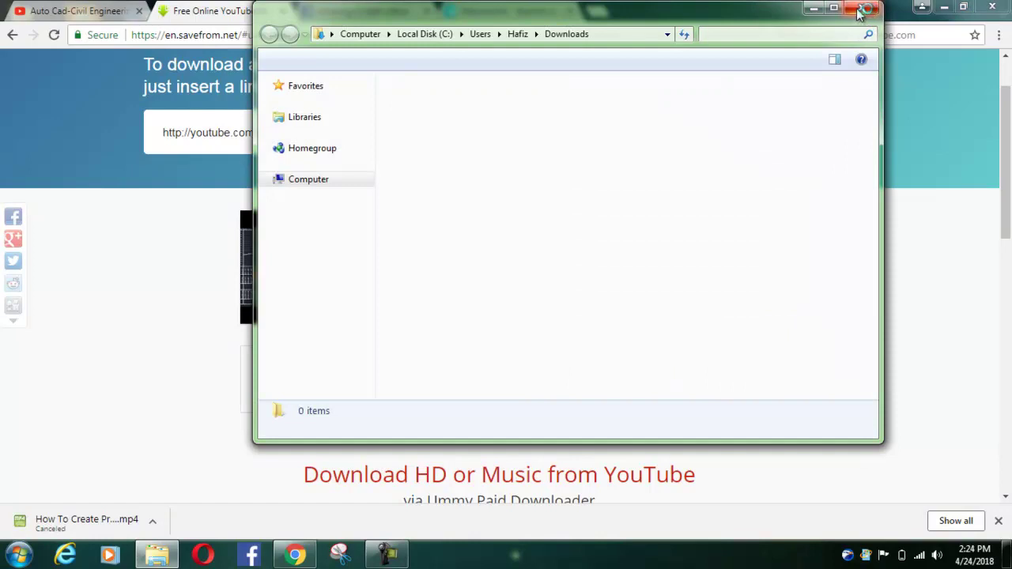
left_click(866, 10)
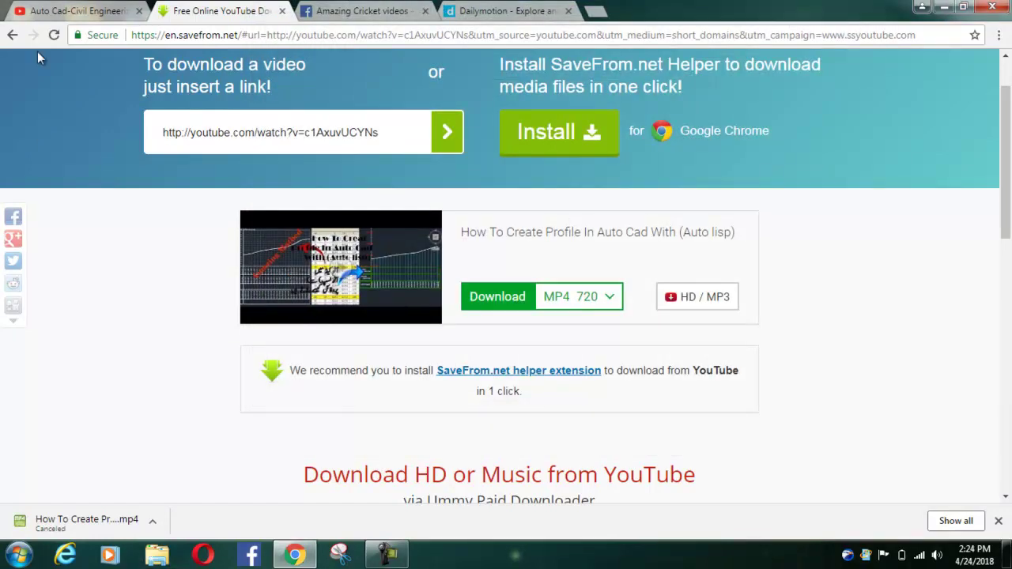
Load the savefrom.net home page in the tab that holds the video downloader
left_click(395, 133)
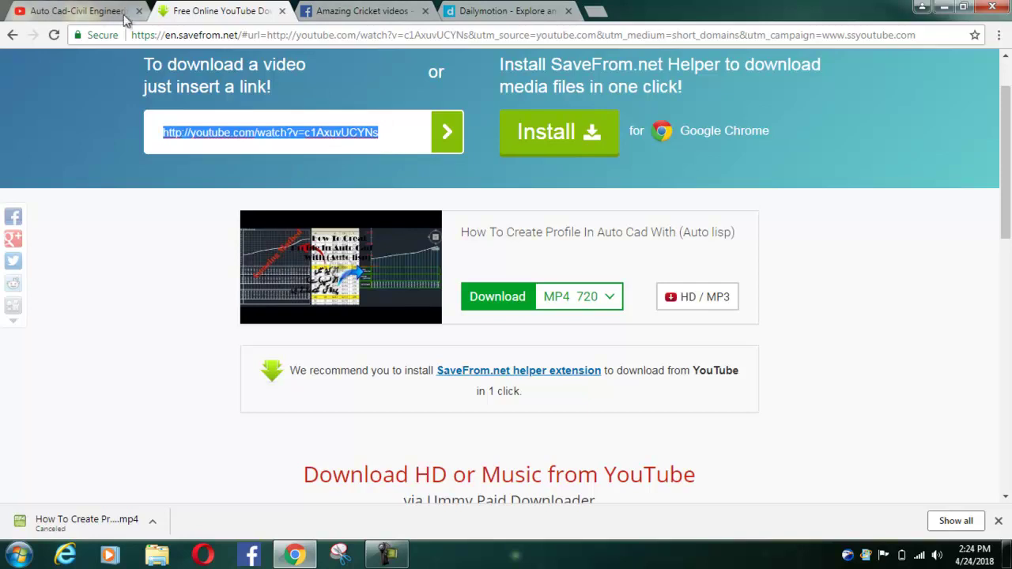
left_click(93, 9)
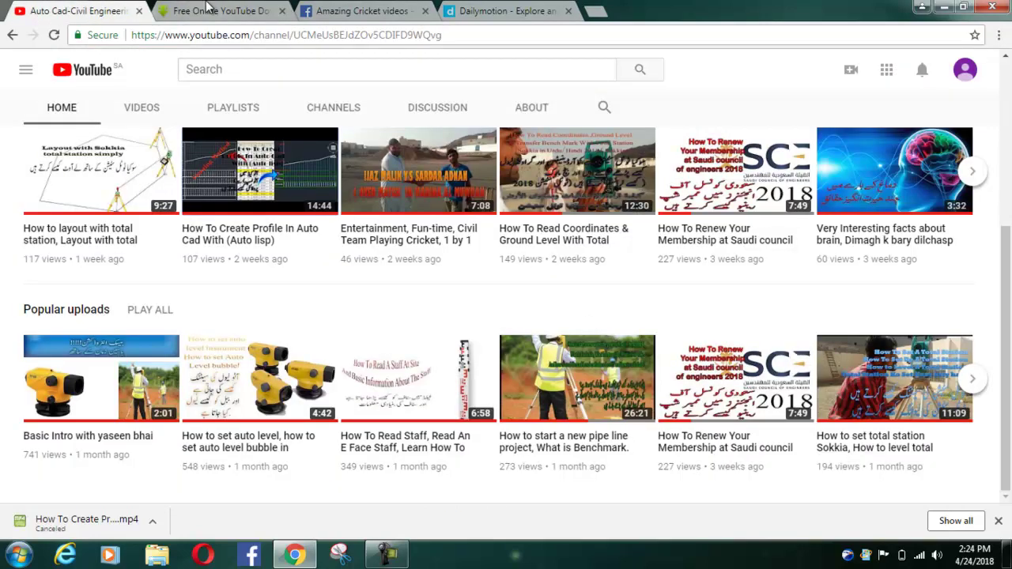
left_click(207, 10)
left_click(187, 34)
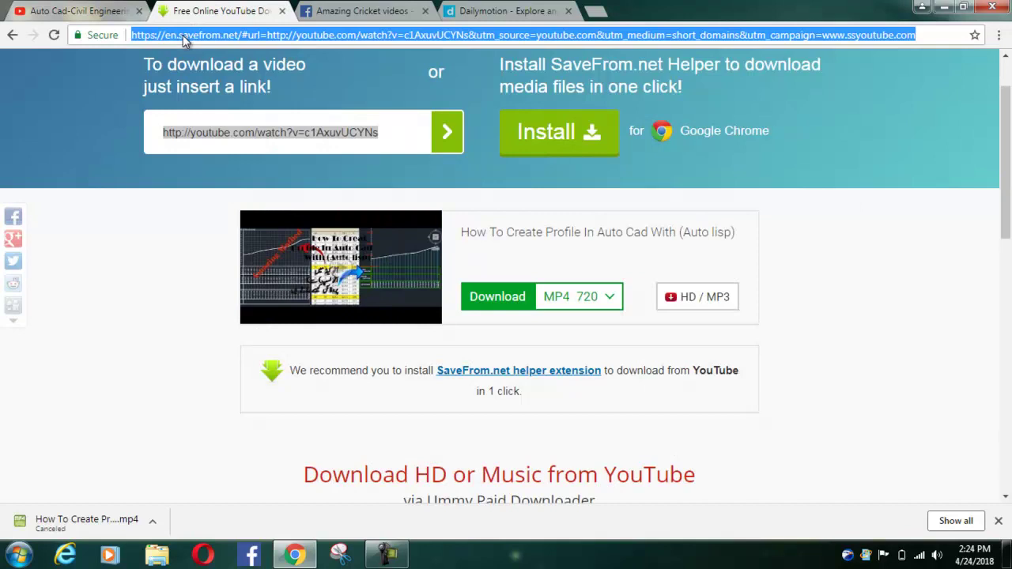
type("sa")
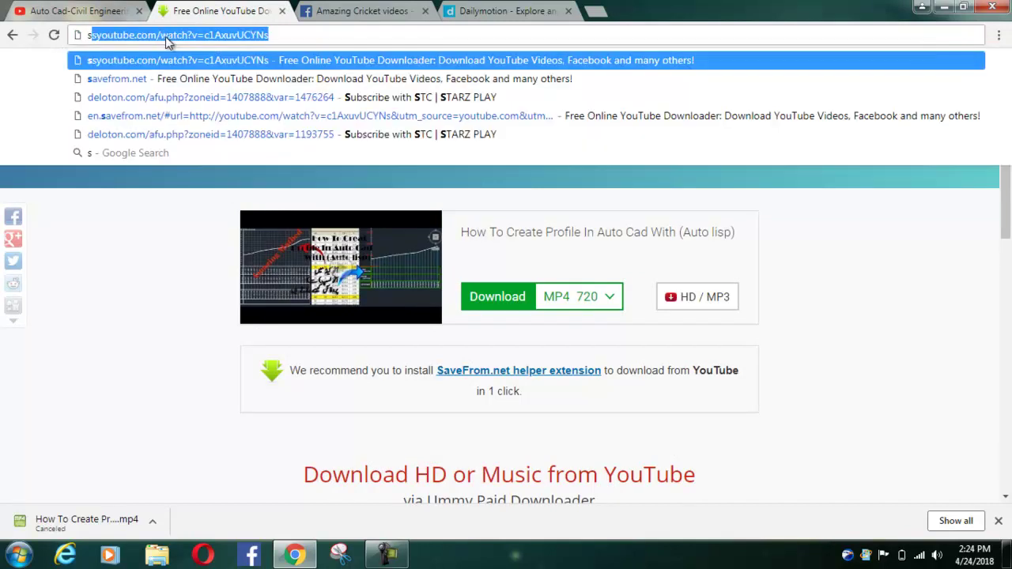
key("BackSpace")
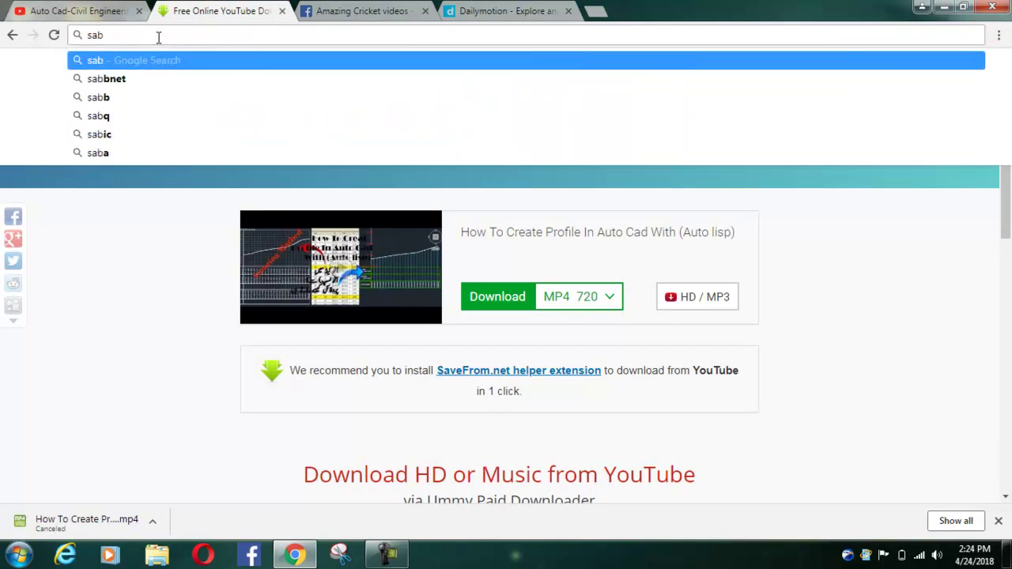
type("ve")
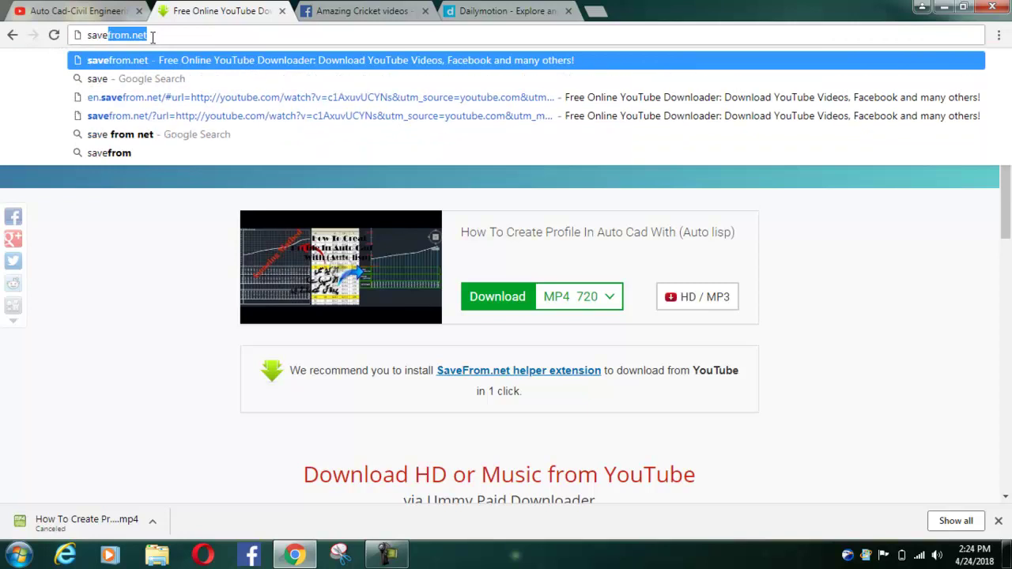
key("Return")
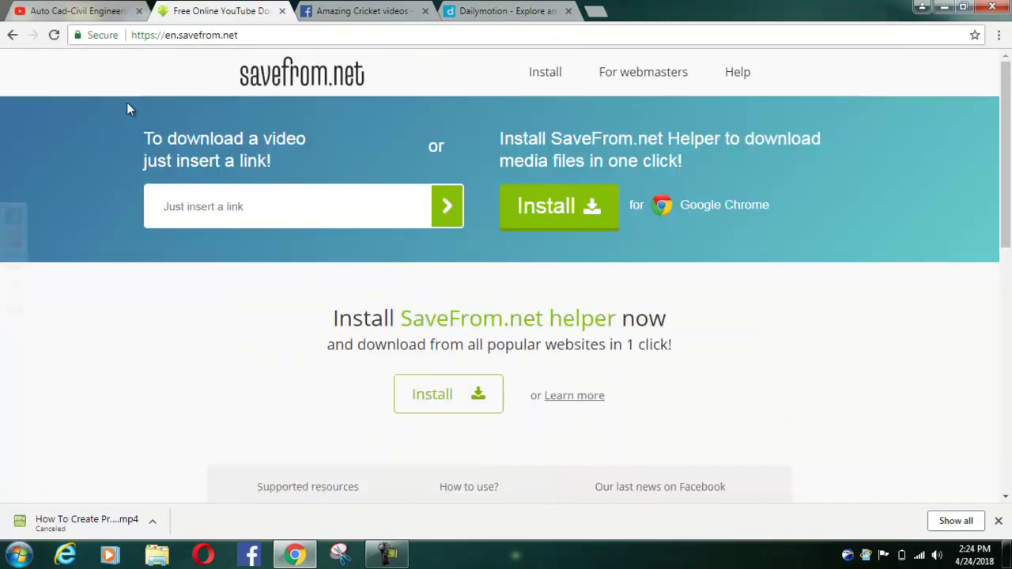
Copy the link address of the "How To Renew Your Membership at Saudi council of engineers 2018" video from the YouTube channel page
left_click(51, 9)
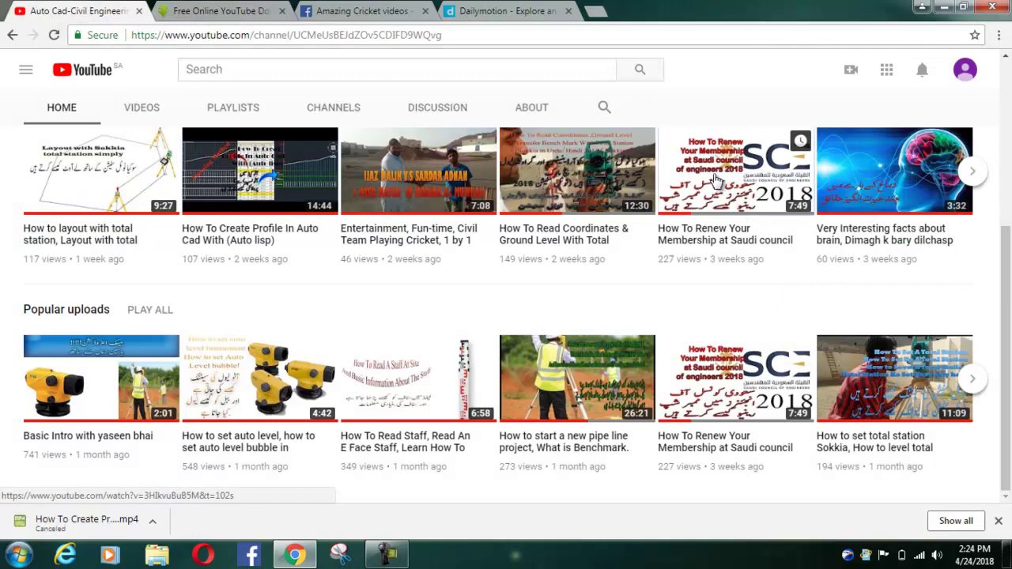
right_click(716, 180)
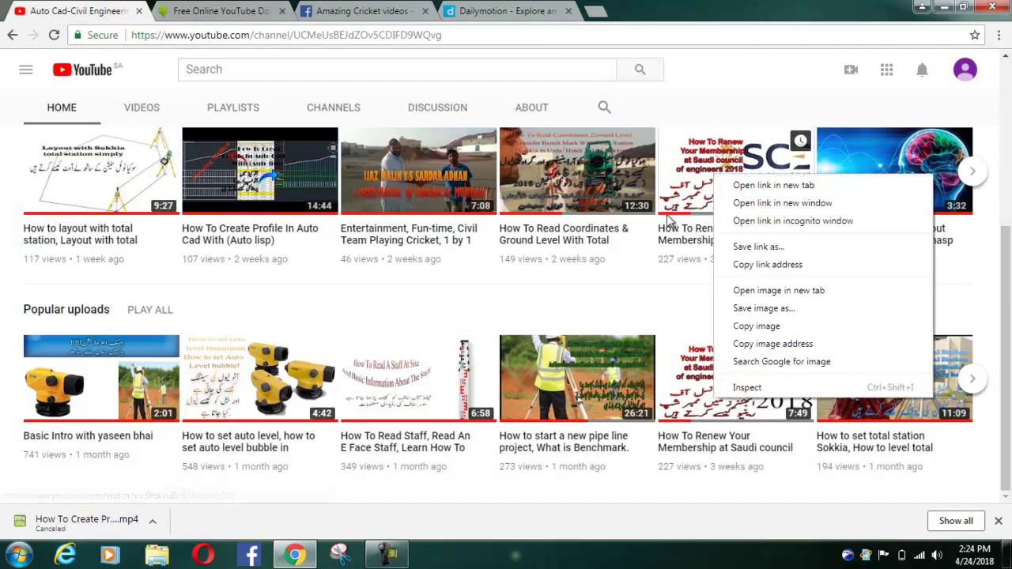
left_click(772, 270)
Submit the copied video link on savefrom.net and list the download formats offered for it
left_click(269, 9)
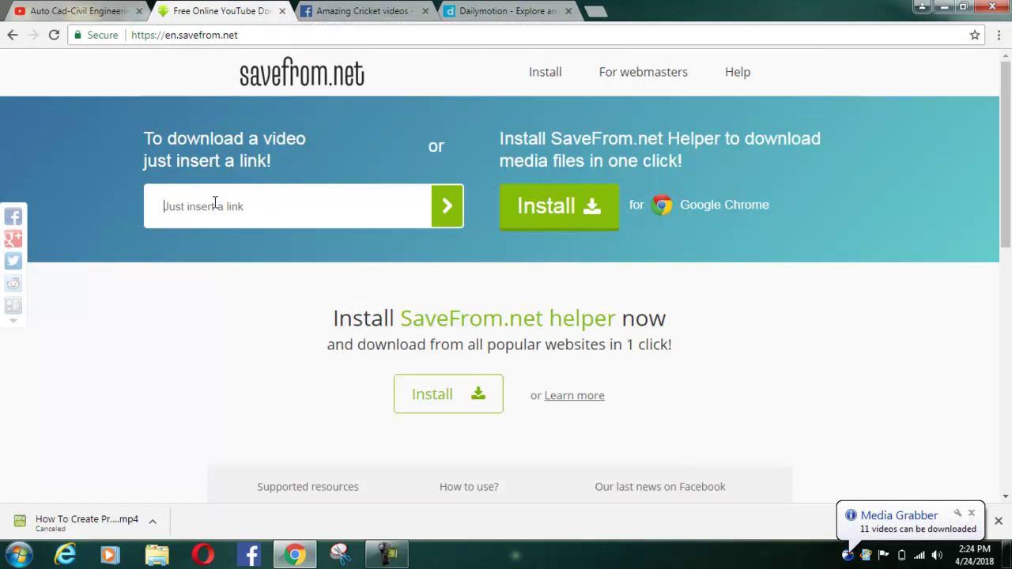
key("ctrl+v")
key("Return")
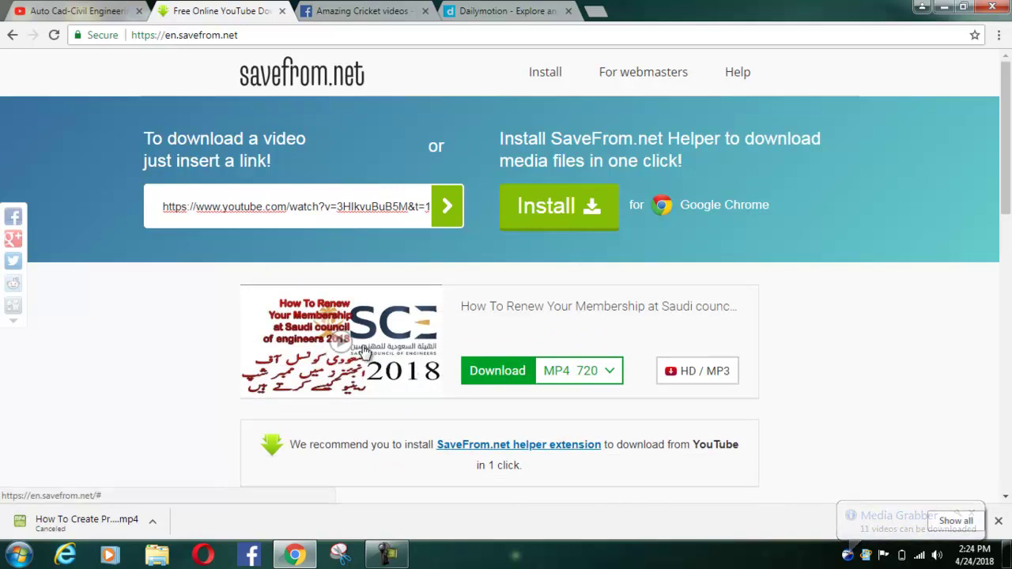
scroll(439, 320, "down", 1)
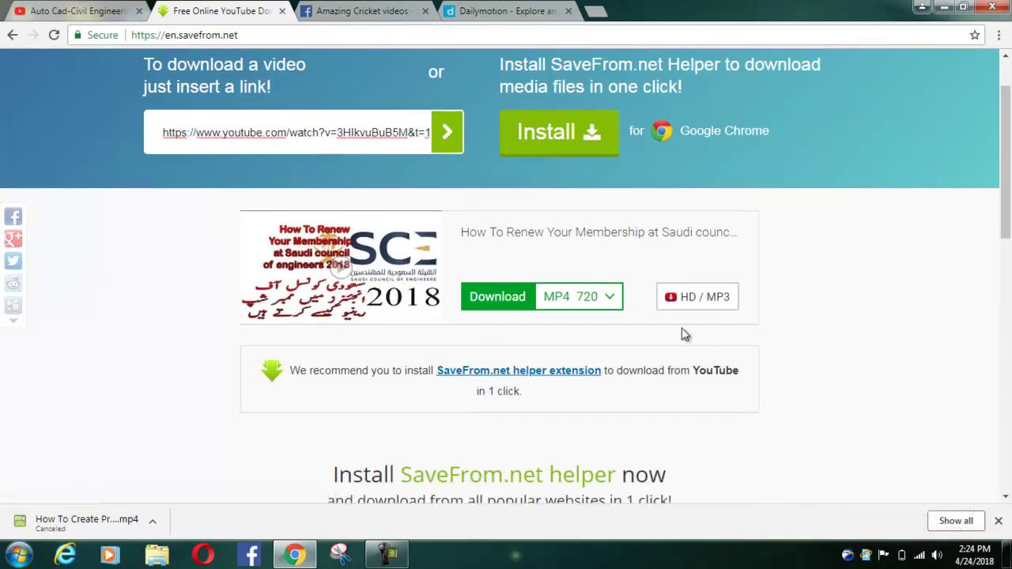
left_click(613, 297)
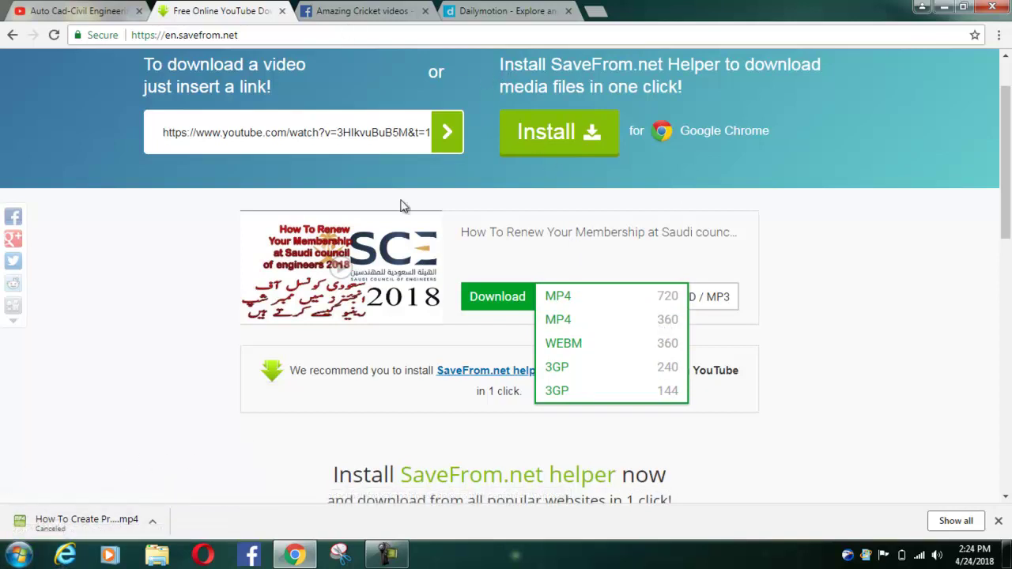
Find the shared Shahid Afridi ODIs video on the Amazing Cricket videos Facebook page and show its video URL
left_click(321, 8)
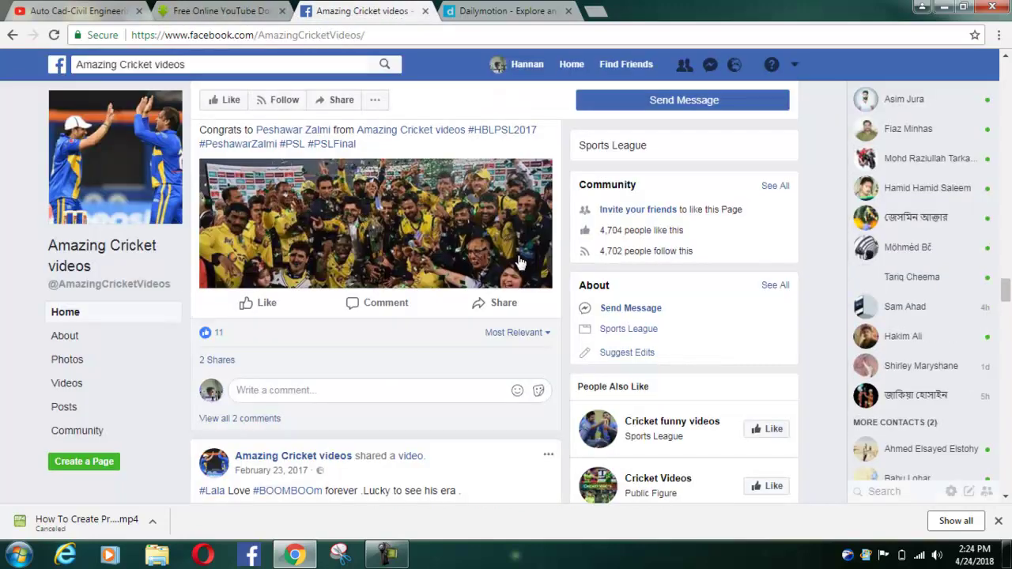
scroll(462, 261, "up", 3)
scroll(464, 269, "down", 1)
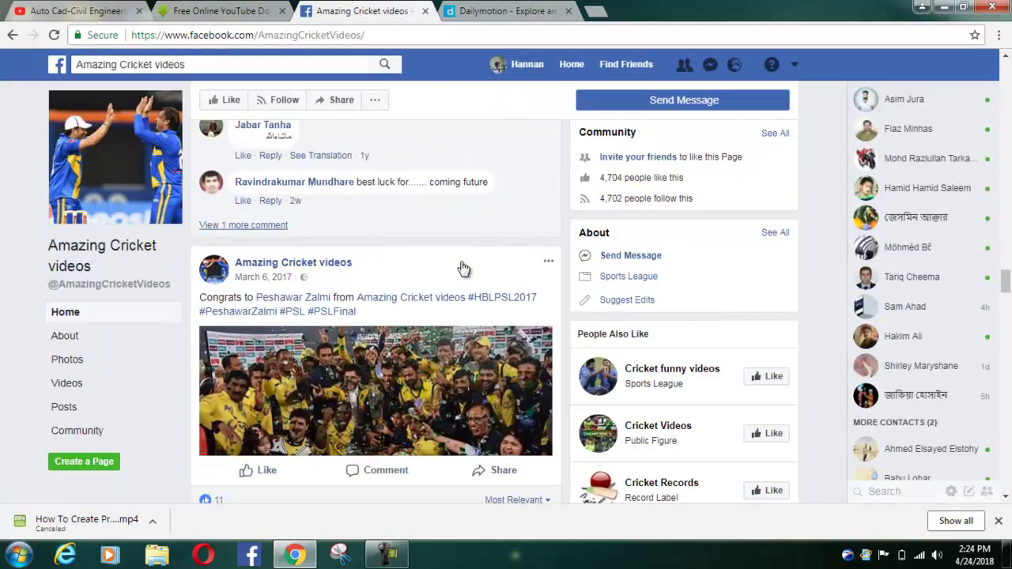
scroll(463, 269, "down", 6)
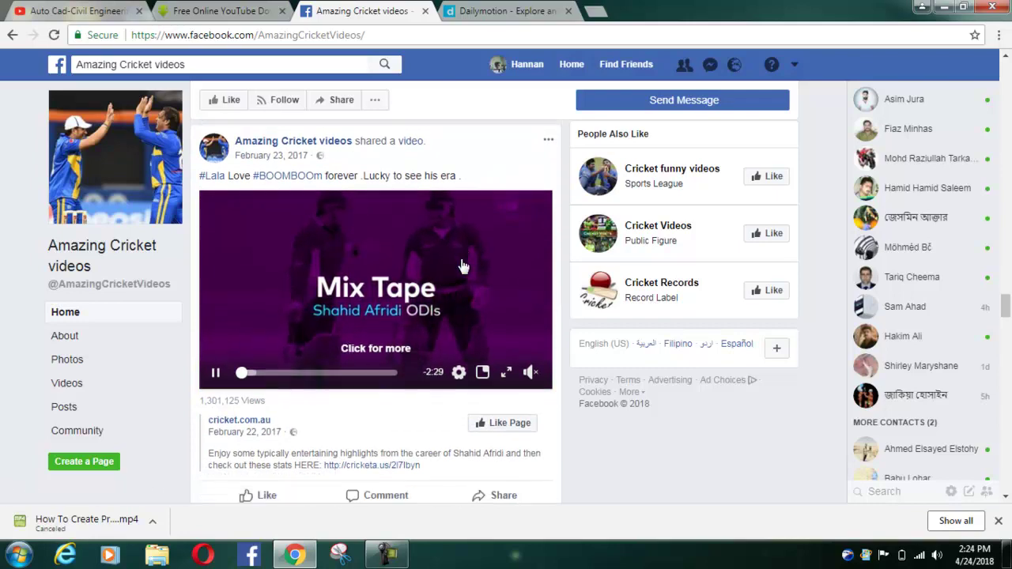
scroll(463, 268, "down", 7)
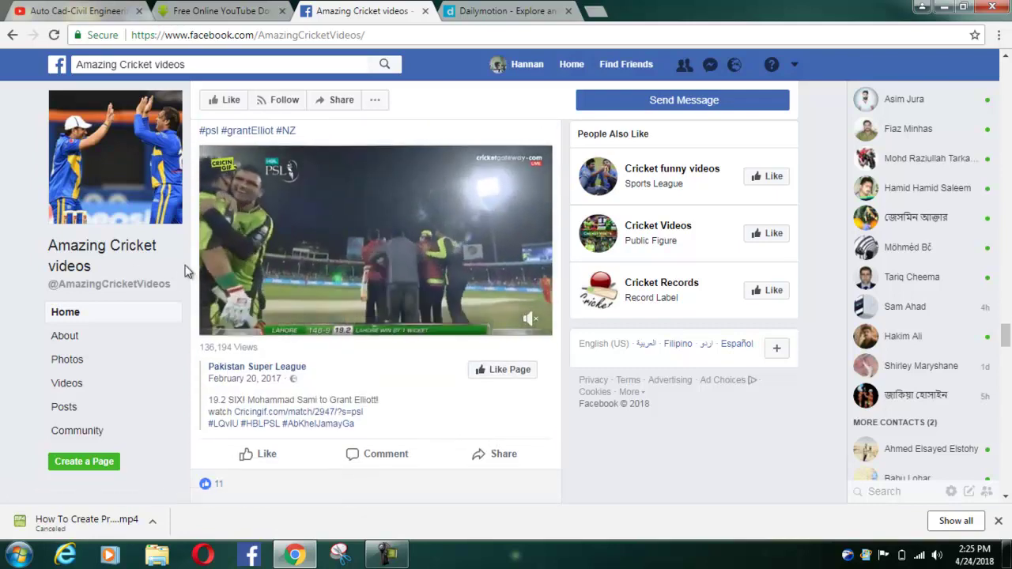
scroll(501, 282, "up", 1)
scroll(493, 280, "down", 6)
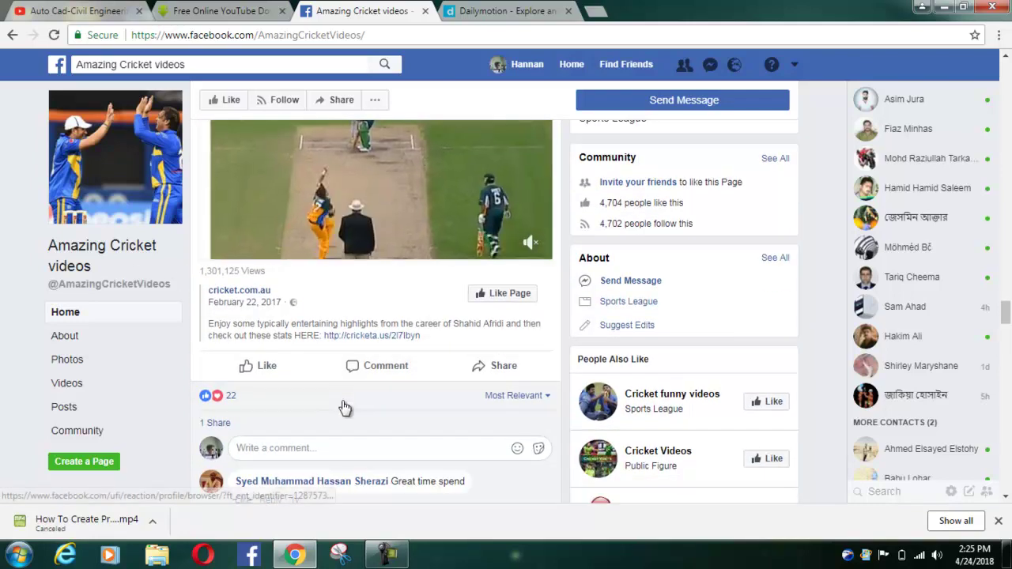
scroll(352, 271, "up", 2)
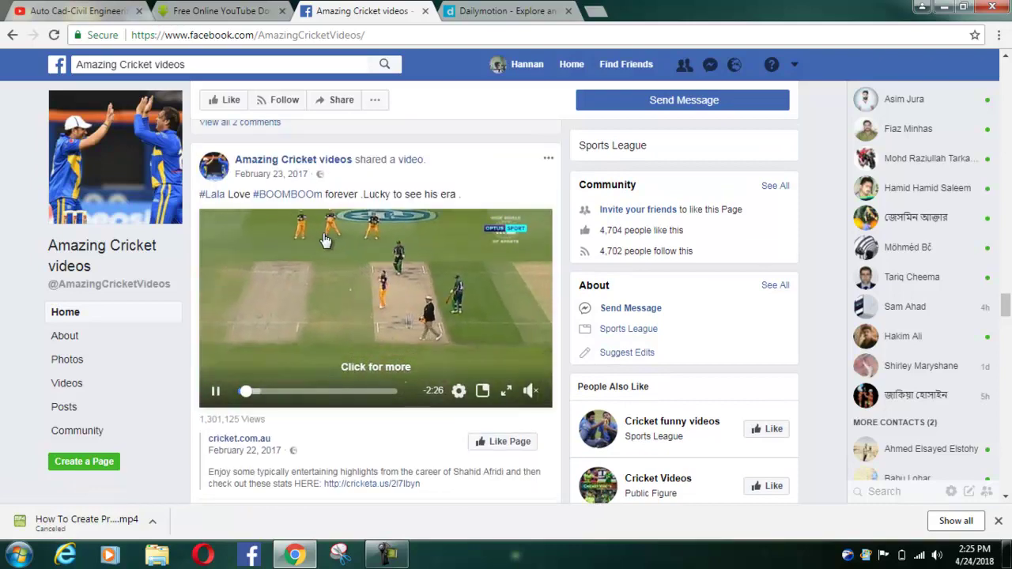
right_click(307, 272)
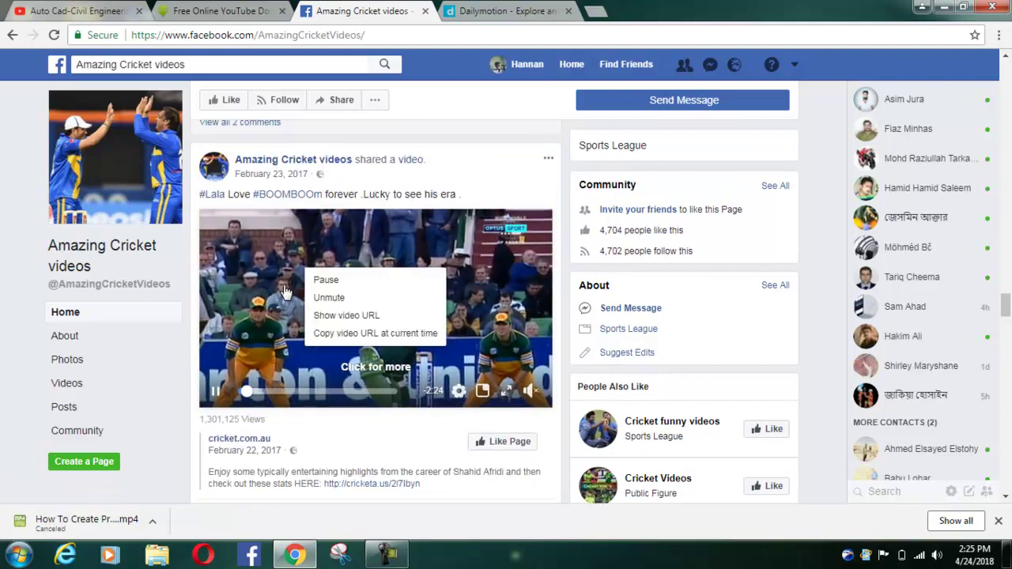
left_click(342, 315)
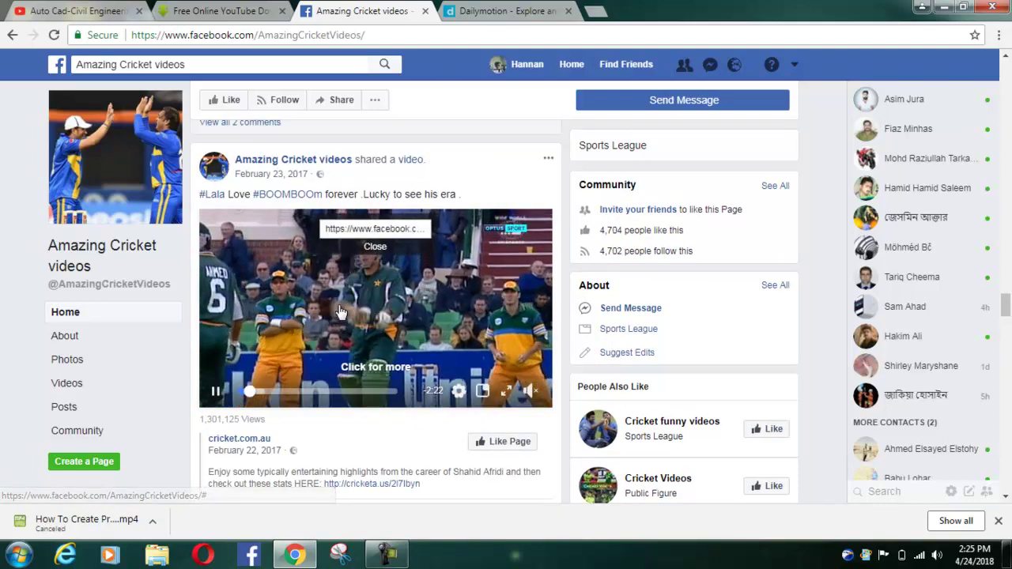
Copy the displayed URL of the Shahid Afridi video shared on the Amazing Cricket videos page
left_click(367, 230)
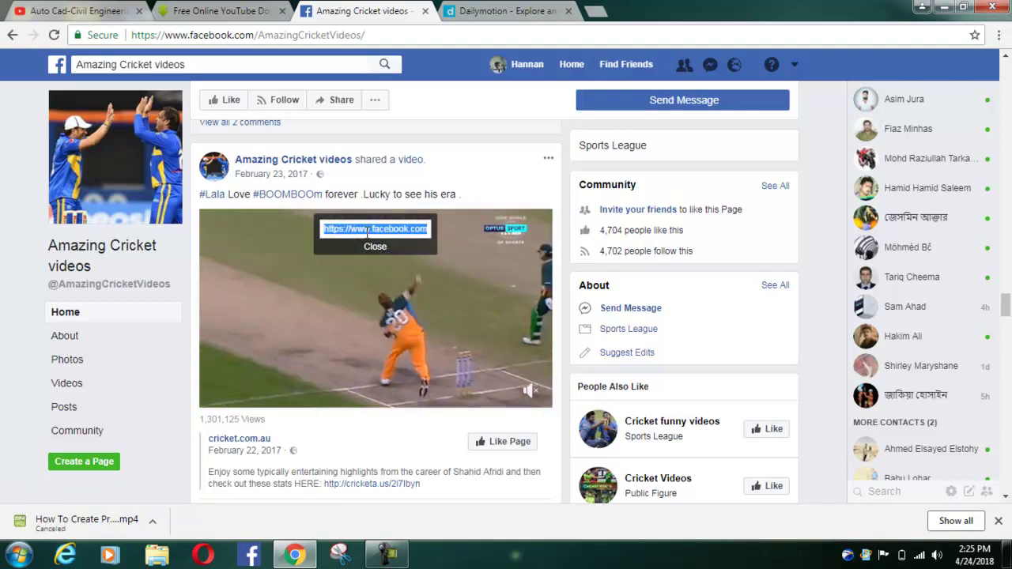
right_click(369, 232)
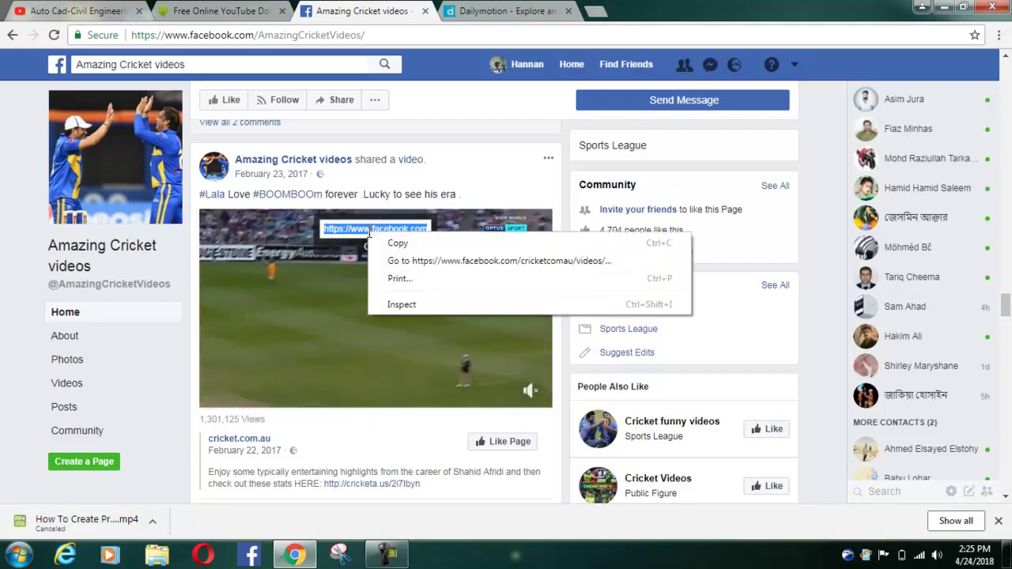
left_click(398, 243)
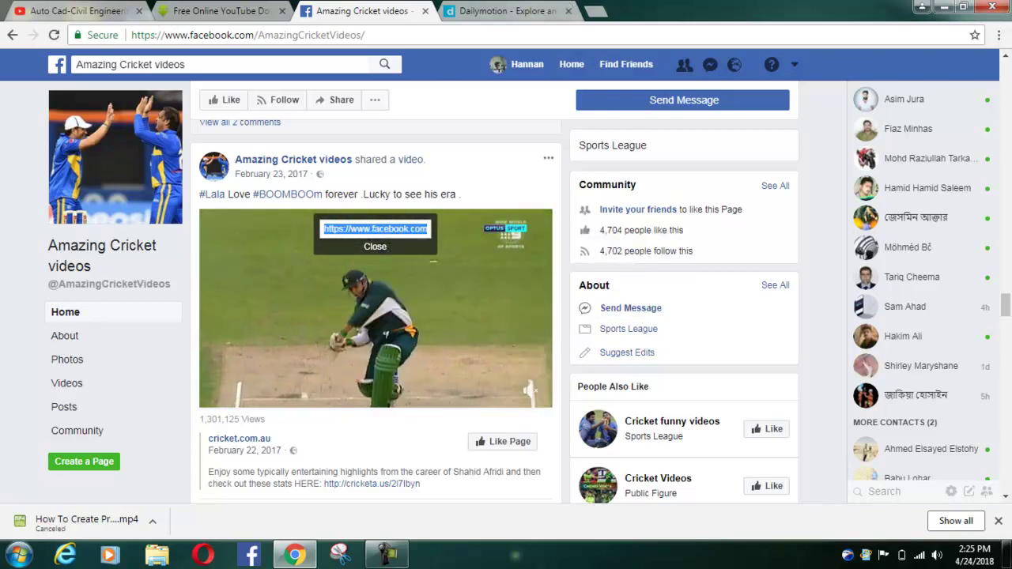
Replace the link on savefrom.net with the copied Facebook video URL and list the download formats offered for it
left_click(217, 11)
left_click(256, 132)
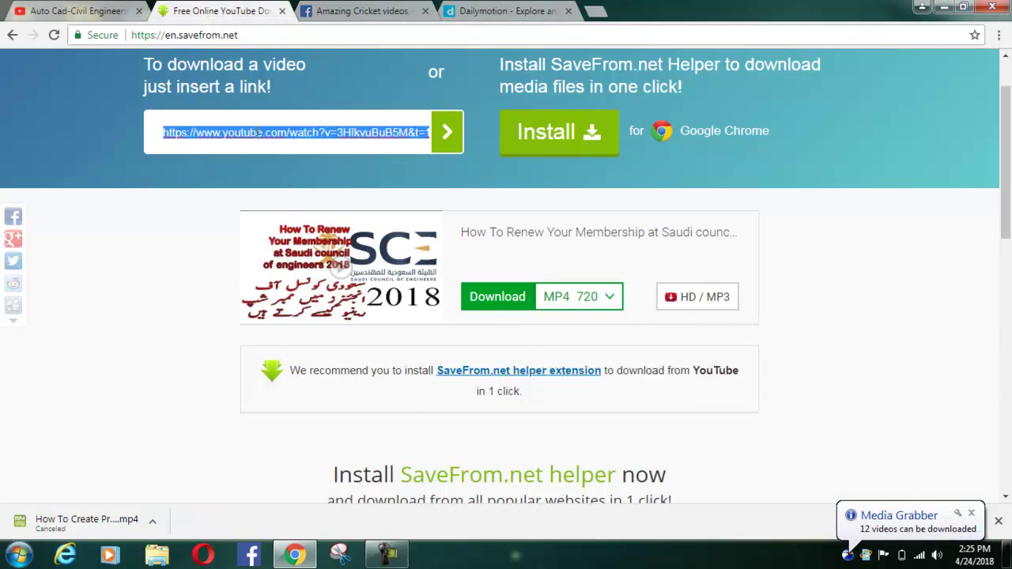
right_click(256, 133)
left_click(292, 179)
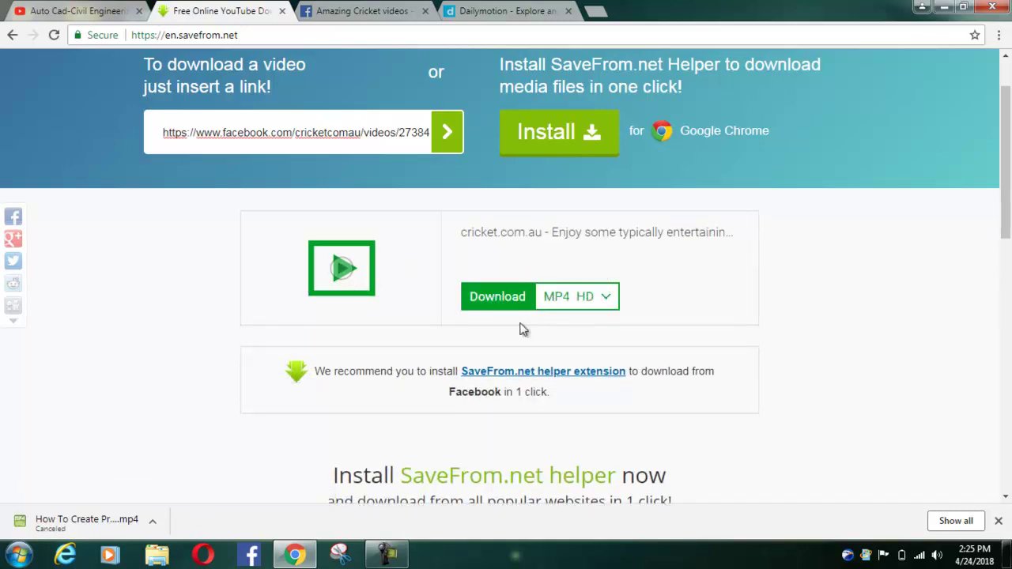
left_click(603, 299)
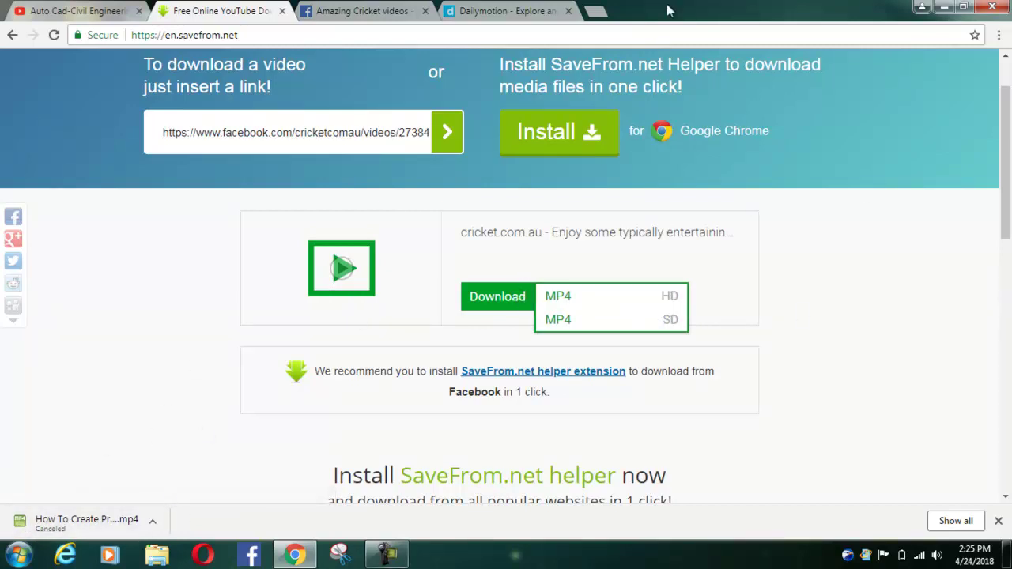
On Dailymotion, copy the link address of the middle MBC The Voice video under Featured Playlists, showing the guitar player
left_click(525, 7)
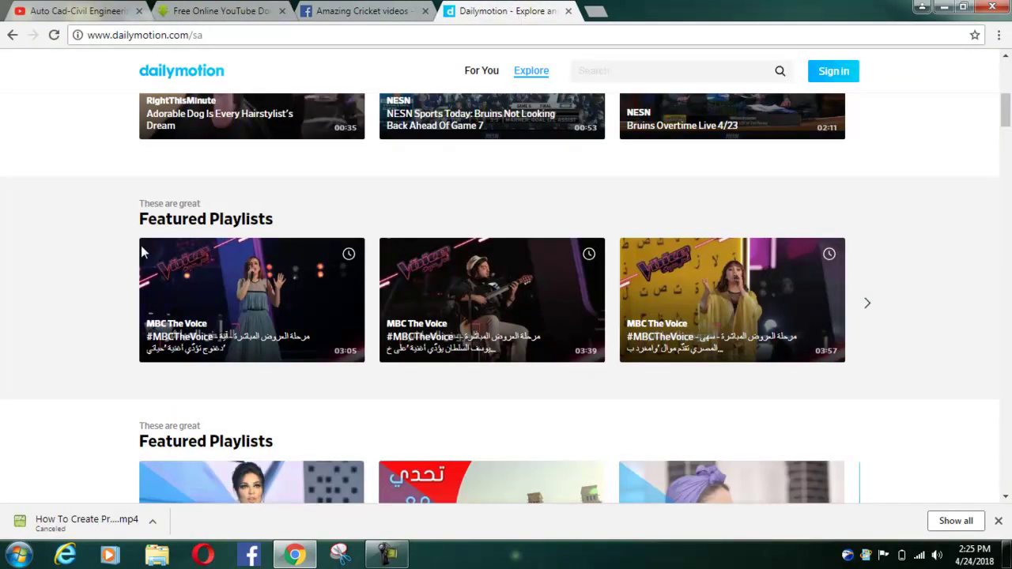
scroll(52, 245, "down", 20)
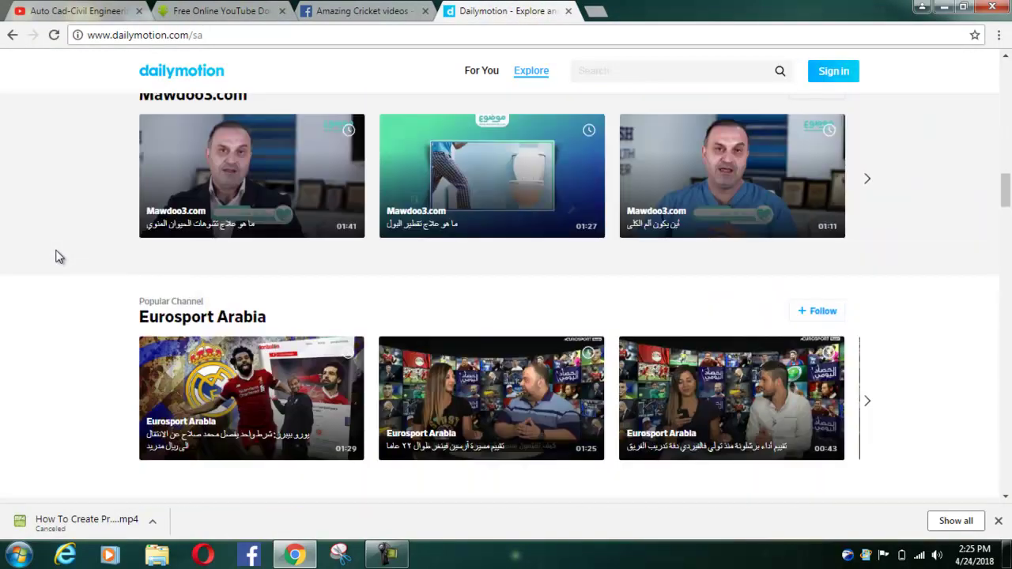
scroll(56, 255, "down", 15)
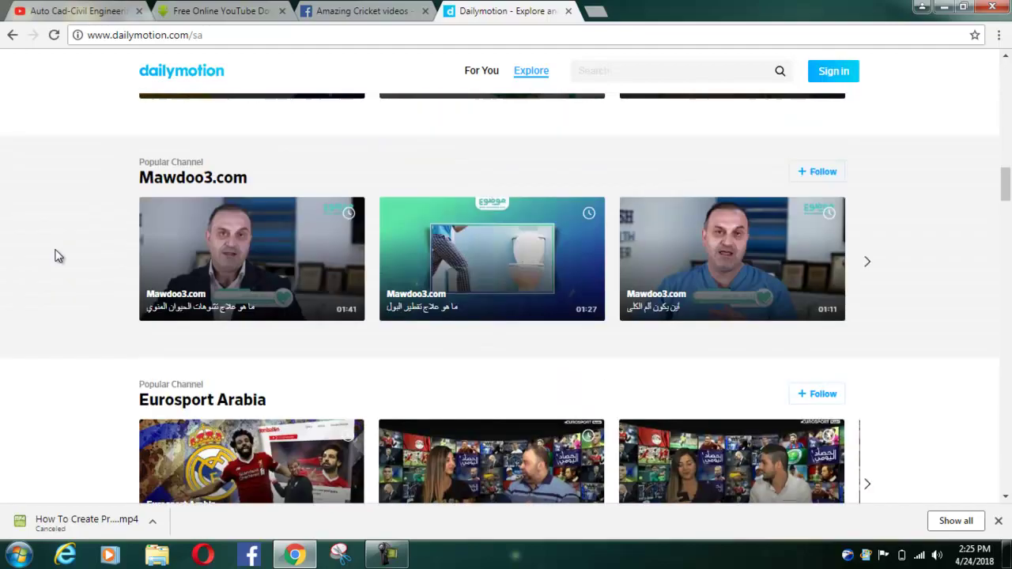
scroll(56, 256, "down", 10)
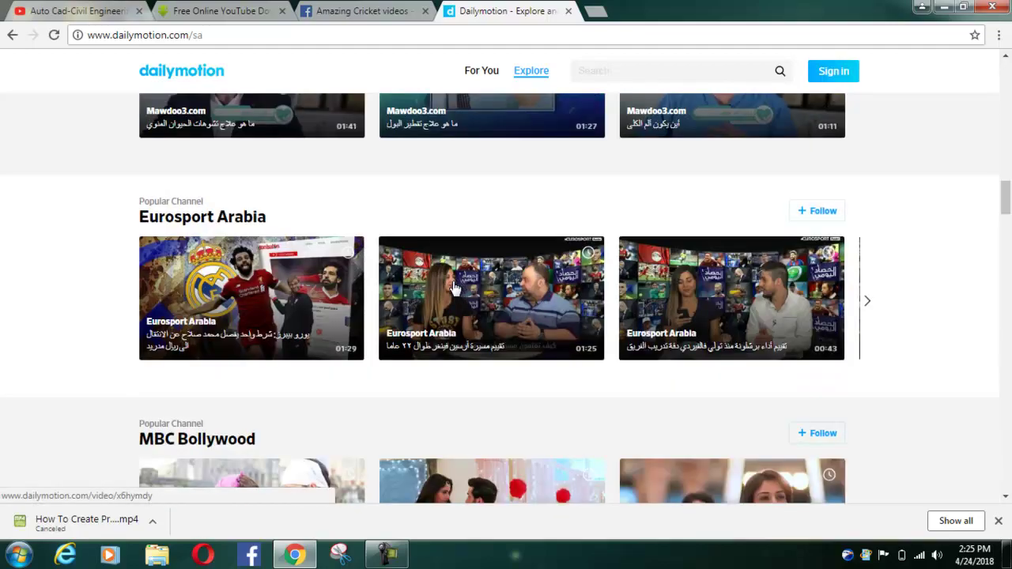
scroll(457, 292, "up", 15)
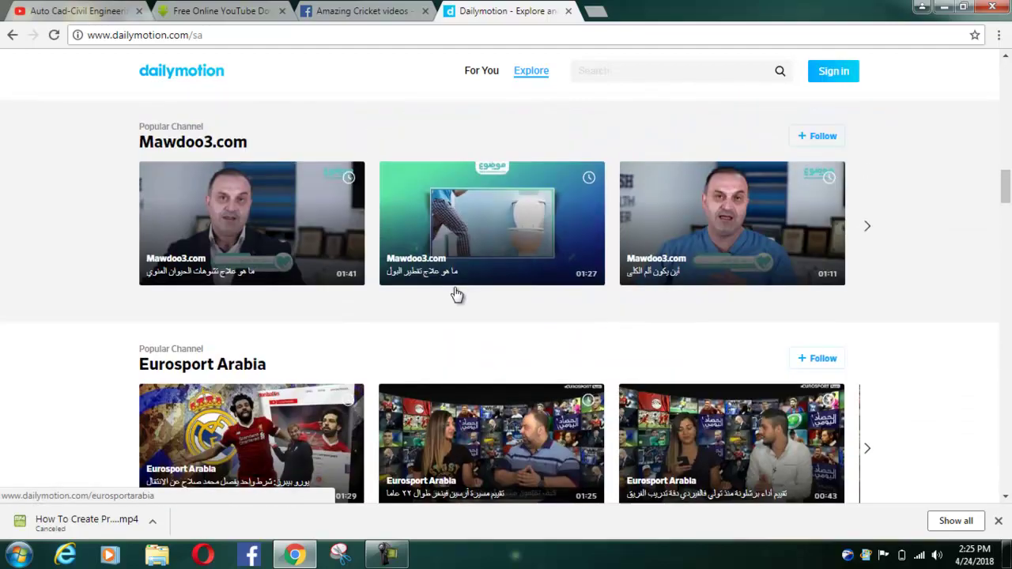
scroll(452, 276, "down", 10)
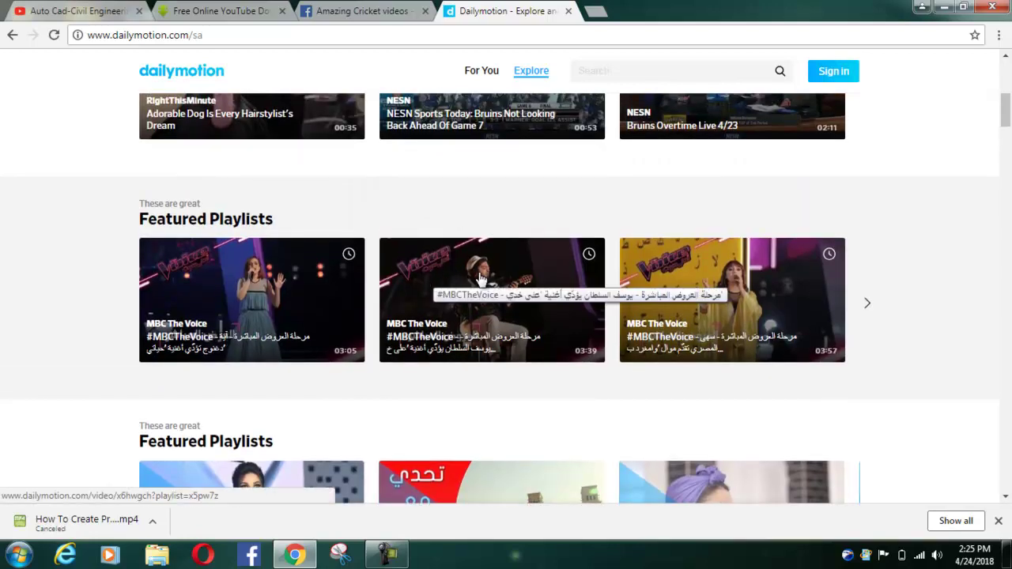
right_click(479, 277)
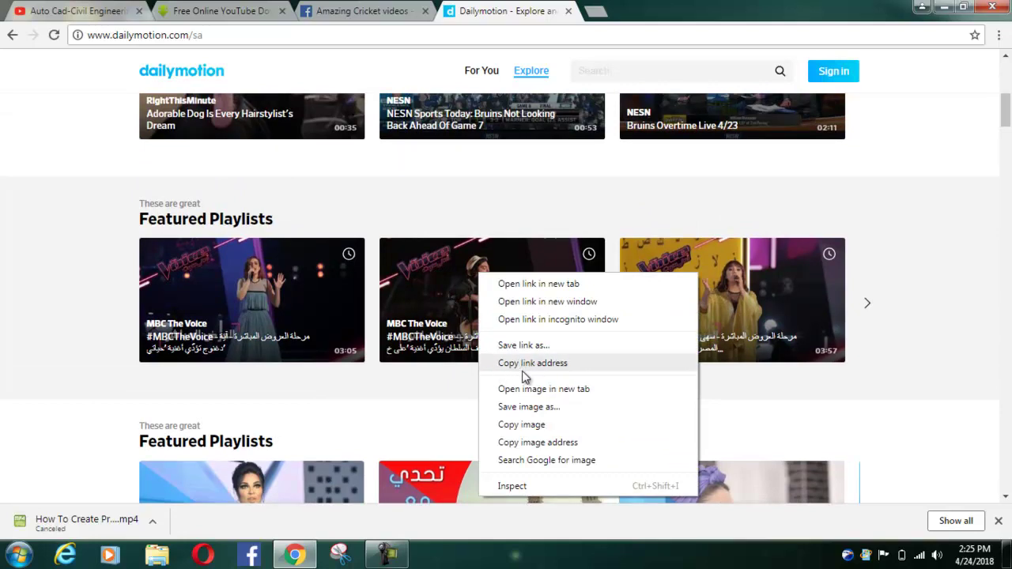
left_click(532, 363)
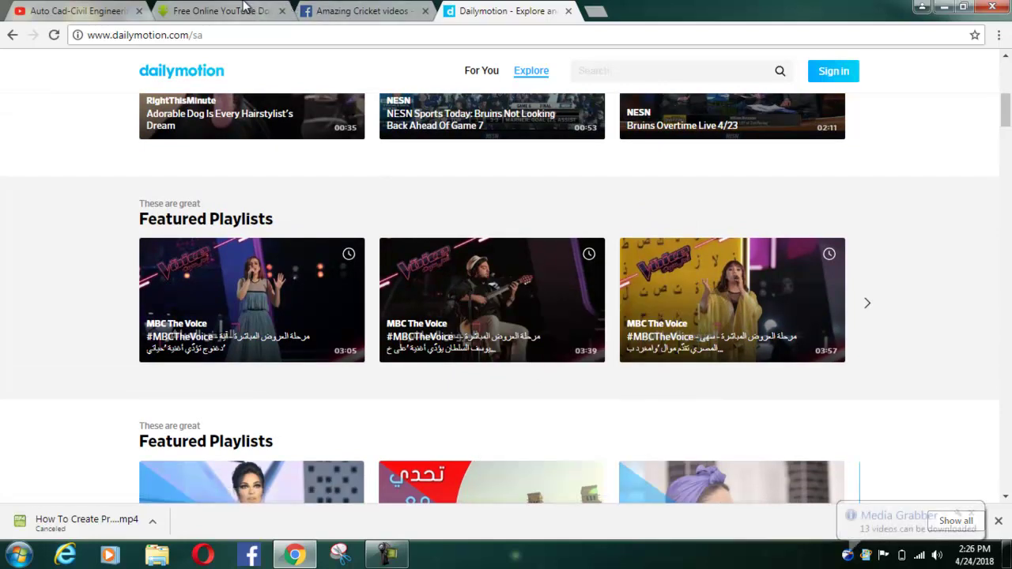
Replace the link on savefrom.net with the copied Dailymotion video link and list its download formats
left_click(244, 8)
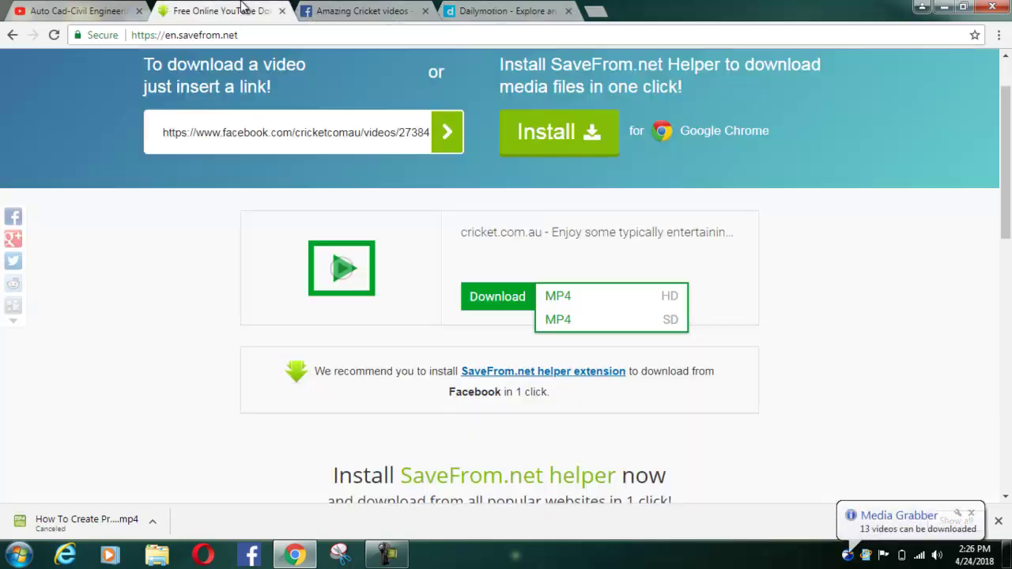
left_click(235, 132)
right_click(235, 134)
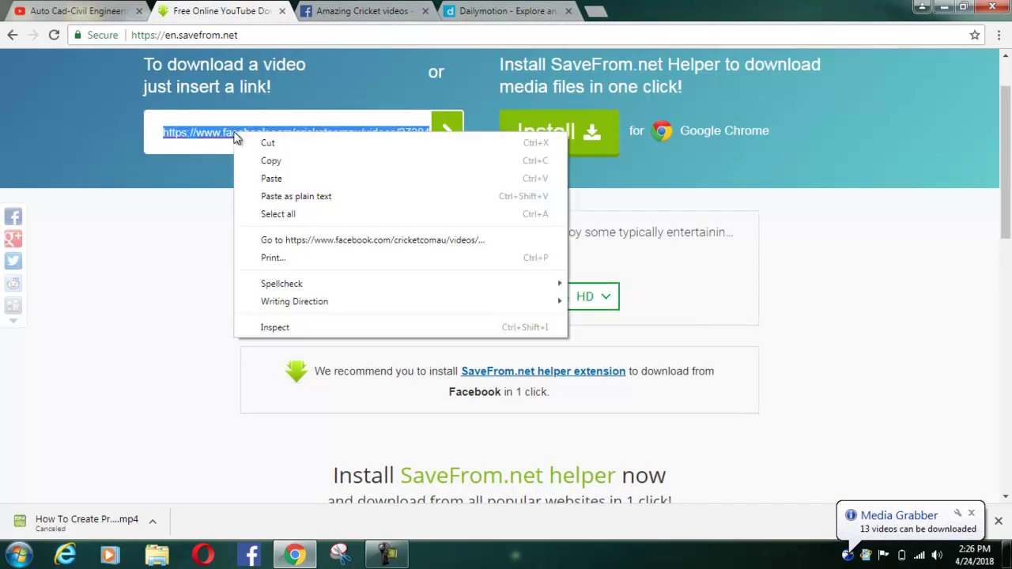
left_click(271, 179)
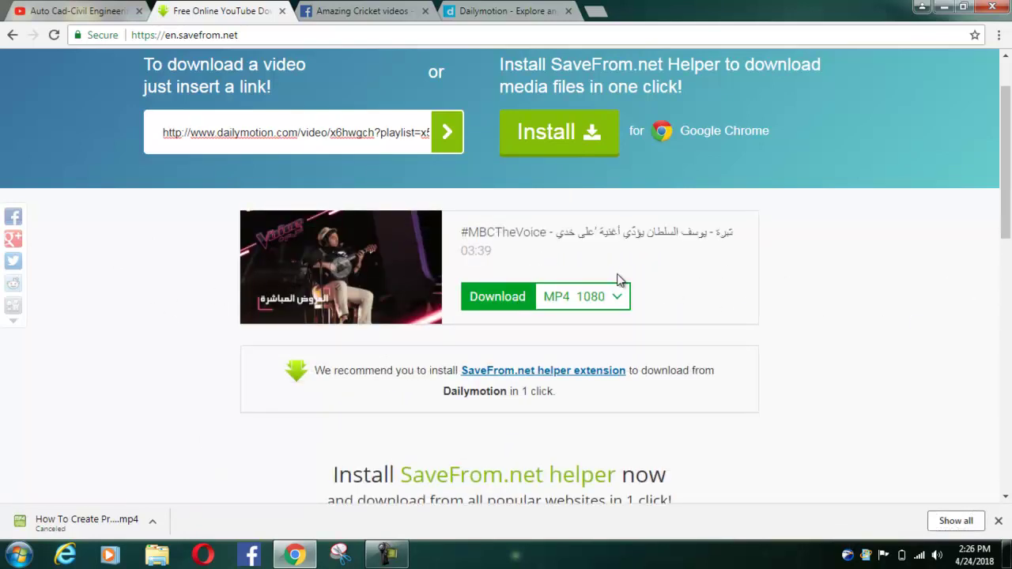
left_click(621, 300)
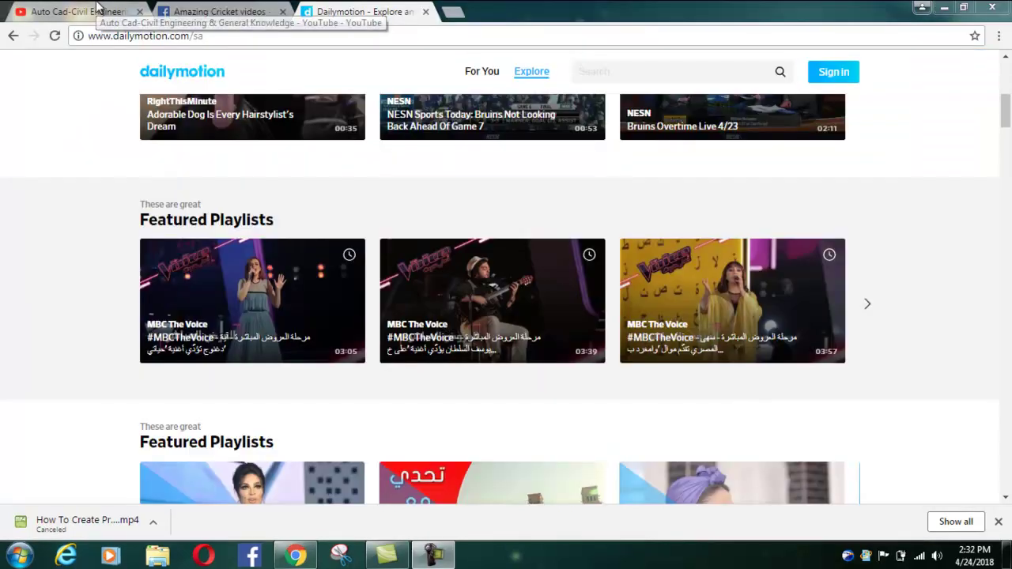
Search Google for "keep downloading.com" in a new tab and open the KeepDownloading website
left_click(453, 13)
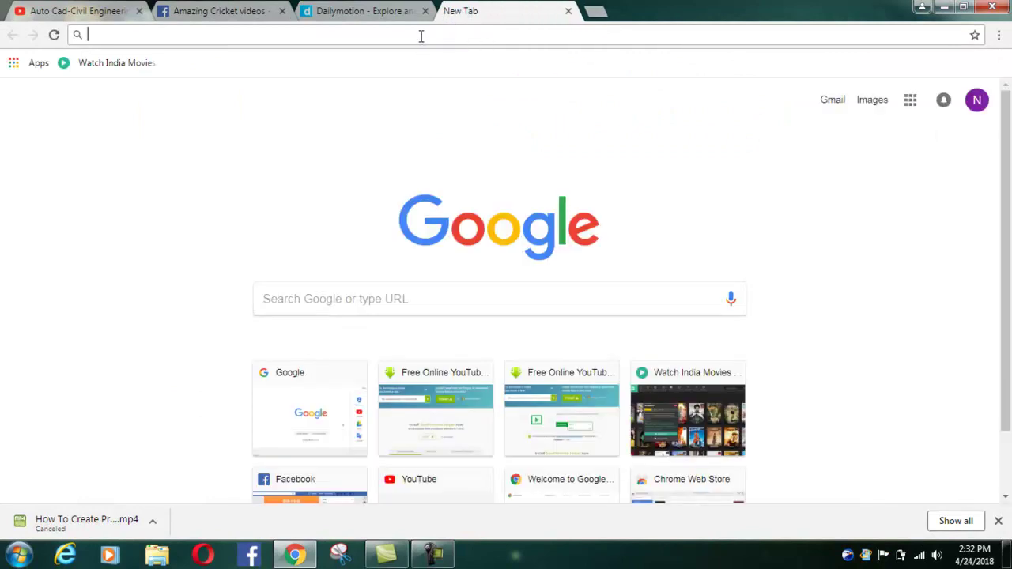
type("ke")
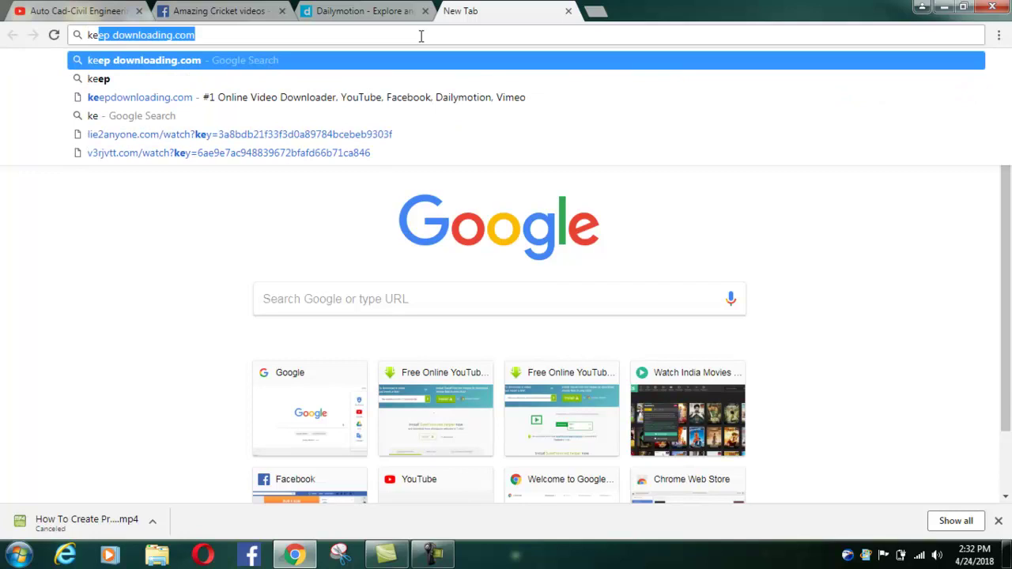
key("Return")
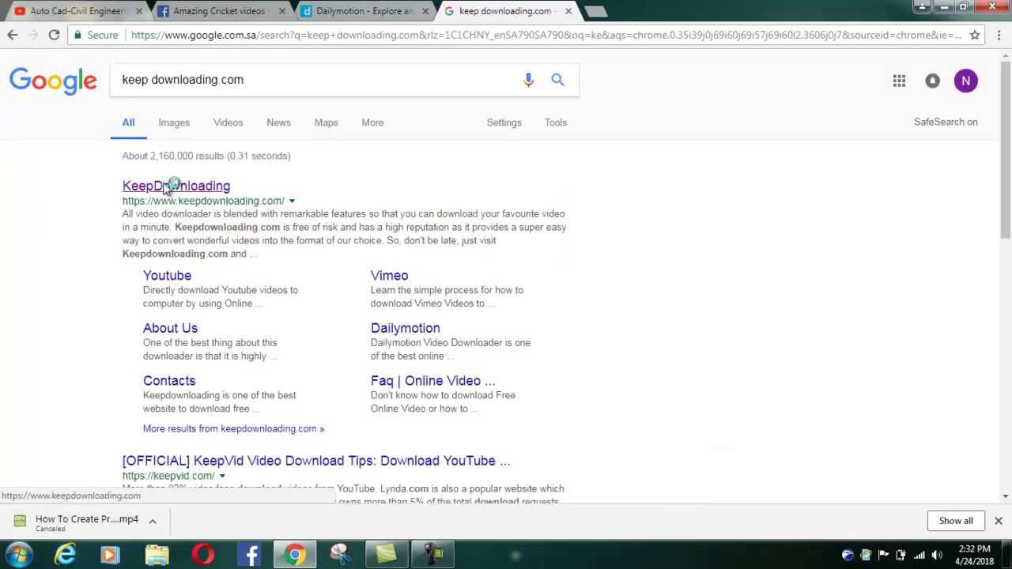
left_click(166, 187)
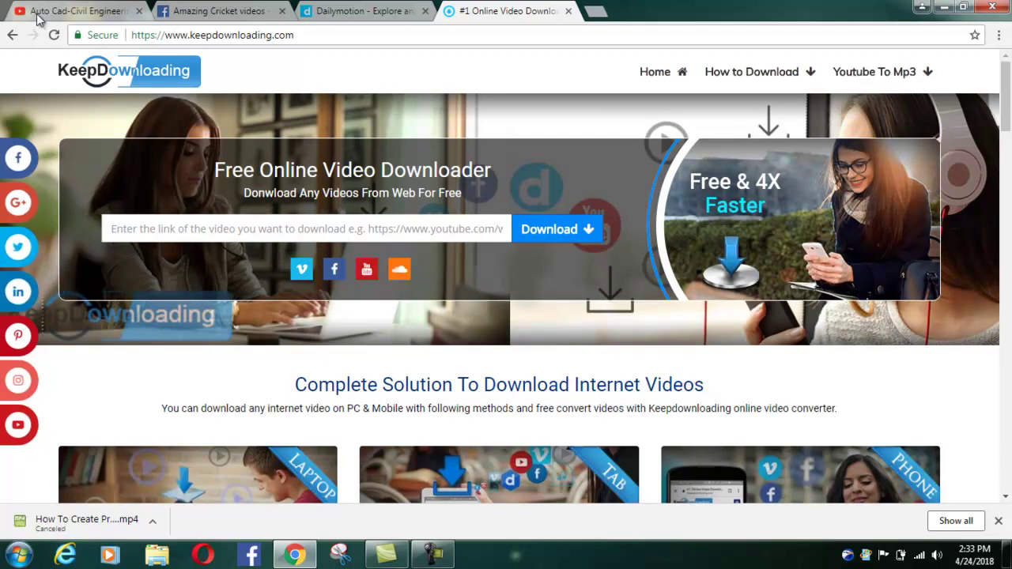
Copy the link address of the "How to start a new pipe line project, What is Benchmark." video from the YouTube channel page
left_click(59, 6)
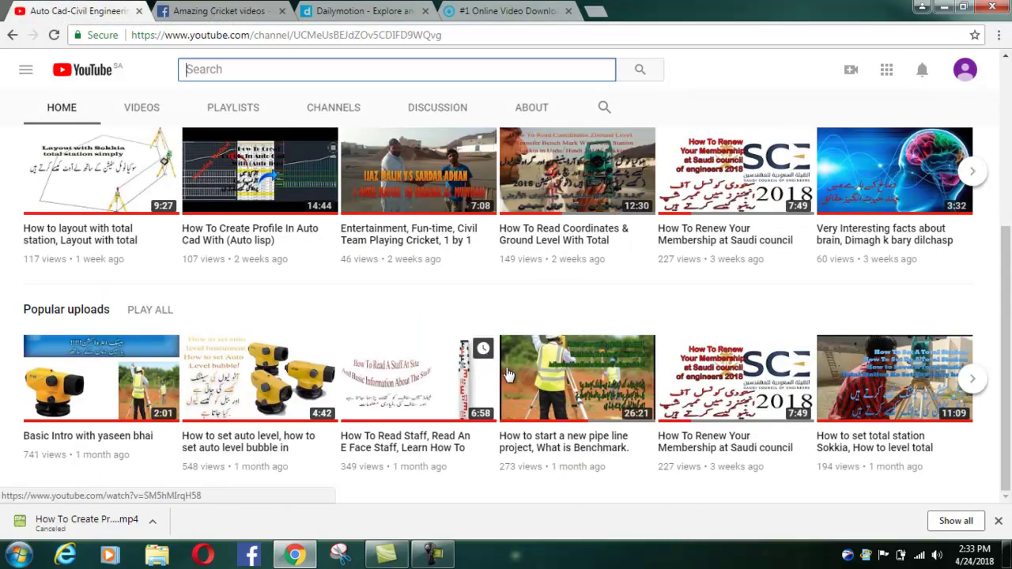
right_click(531, 371)
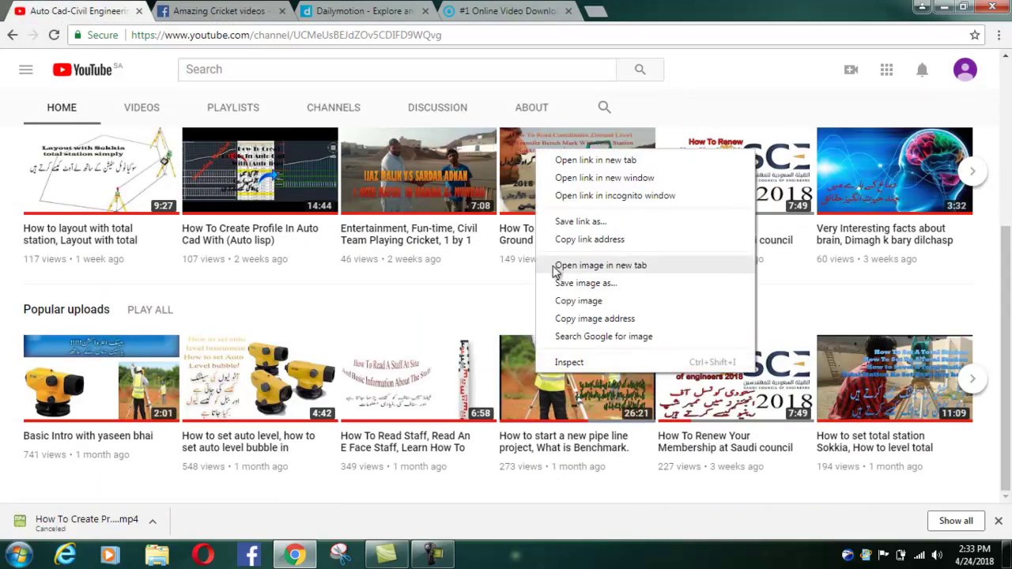
left_click(582, 240)
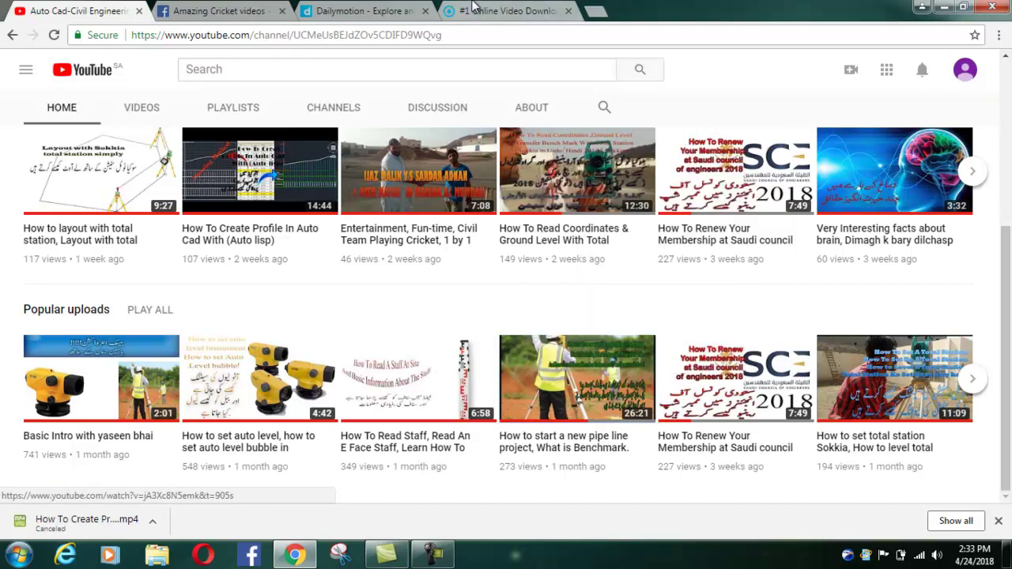
Submit the copied YouTube link on KeepDownloading and show the download links for the video
left_click(506, 10)
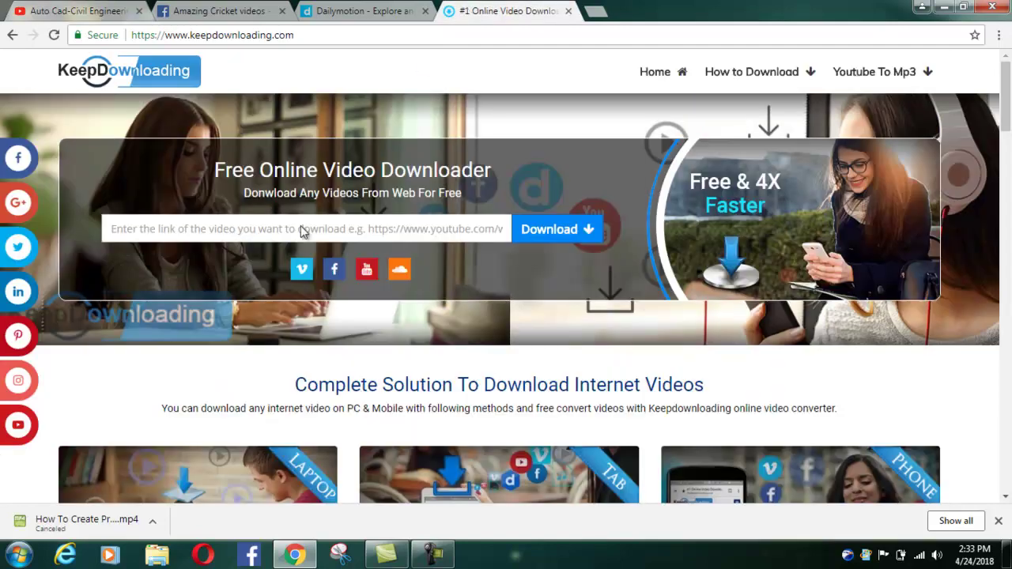
left_click(226, 228)
key("ctrl+v")
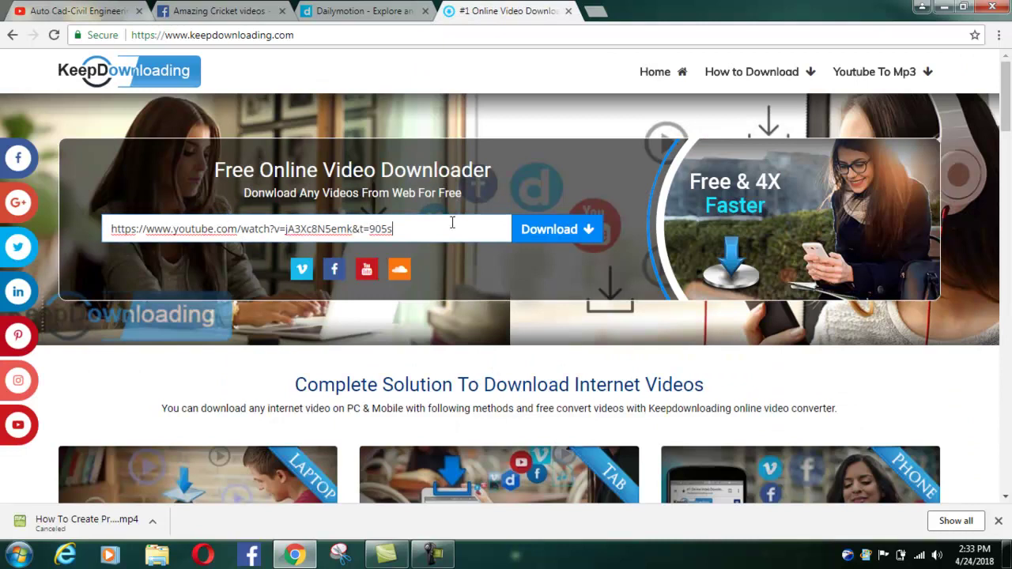
left_click(553, 230)
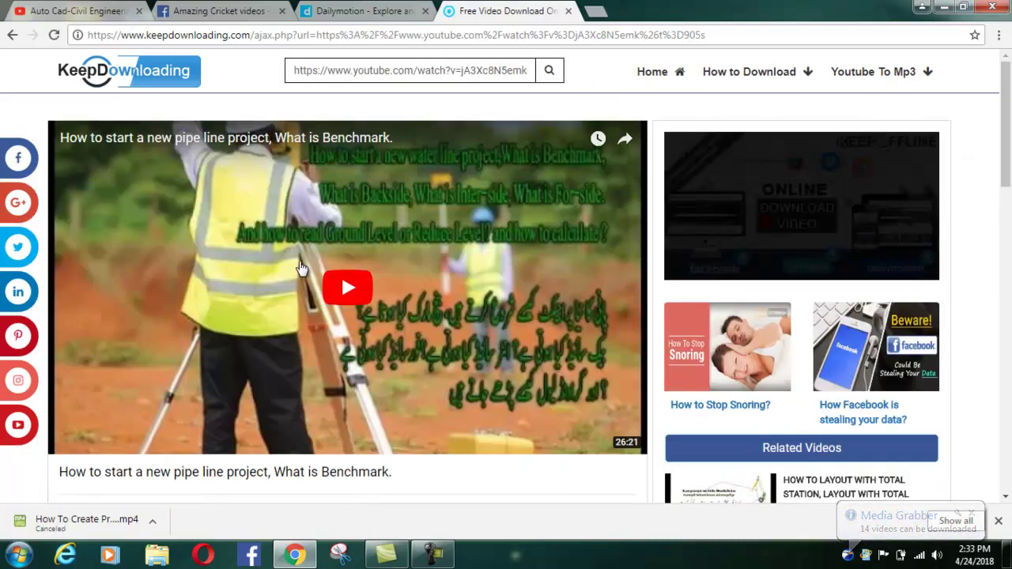
scroll(301, 267, "down", 2)
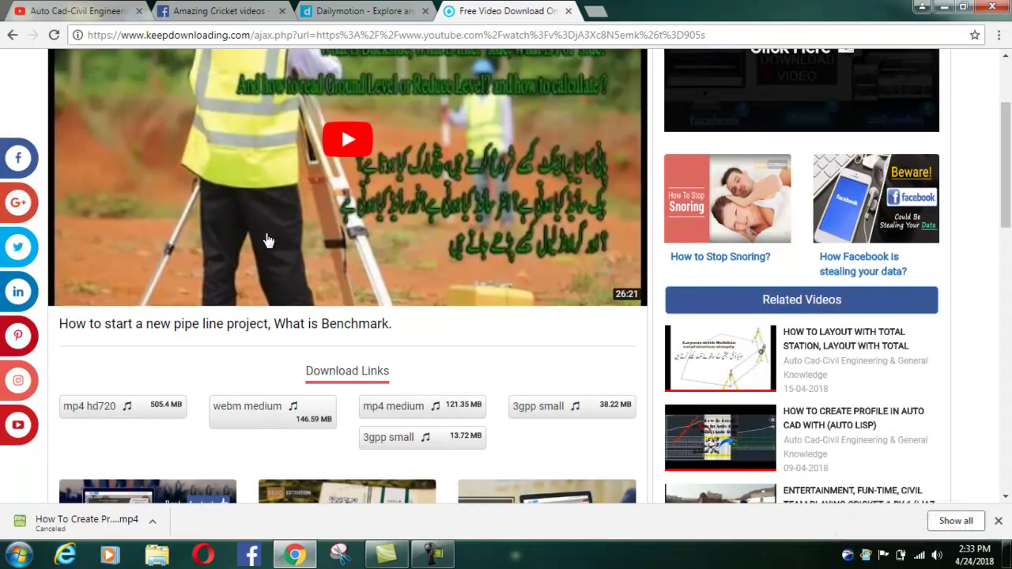
scroll(269, 241, "down", 2)
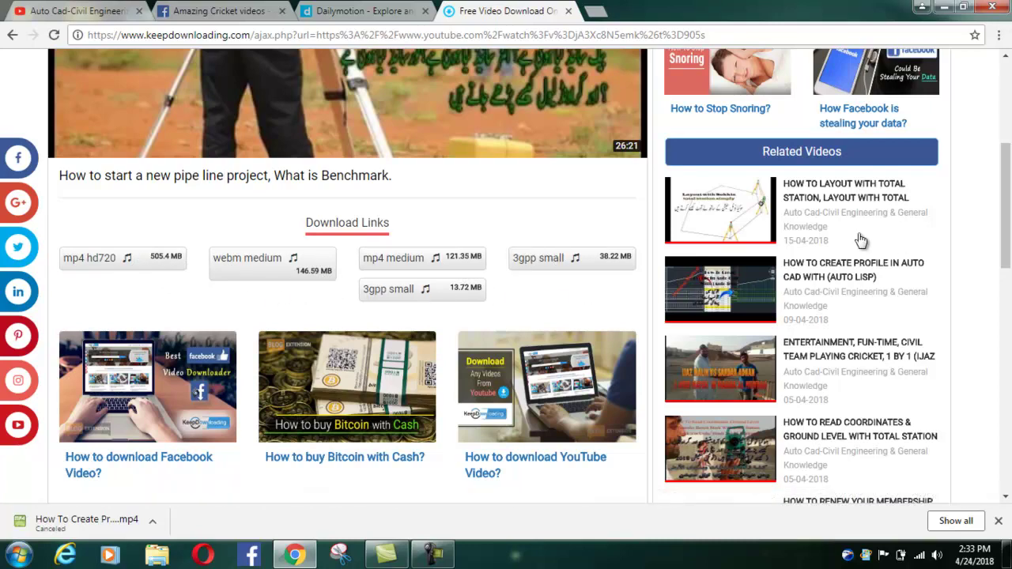
Start downloading the pipe line project video as mp4 hd720, and cancel that download
left_click(115, 264)
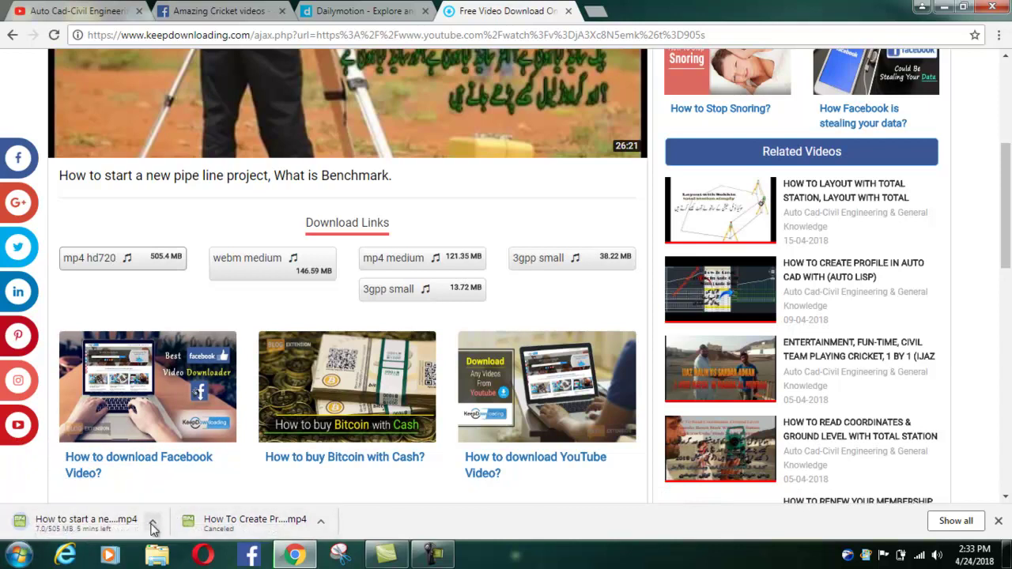
left_click(153, 525)
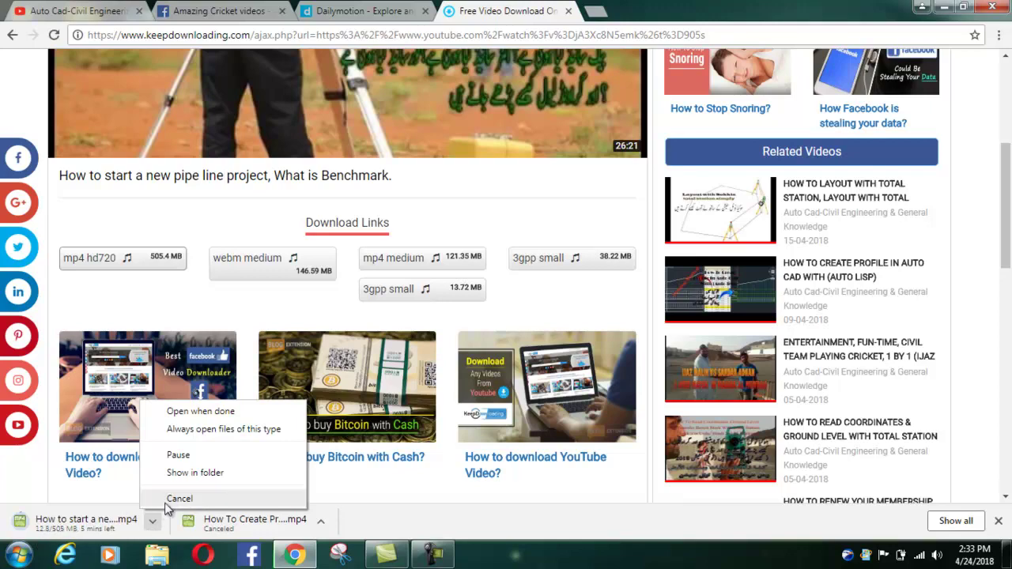
left_click(176, 499)
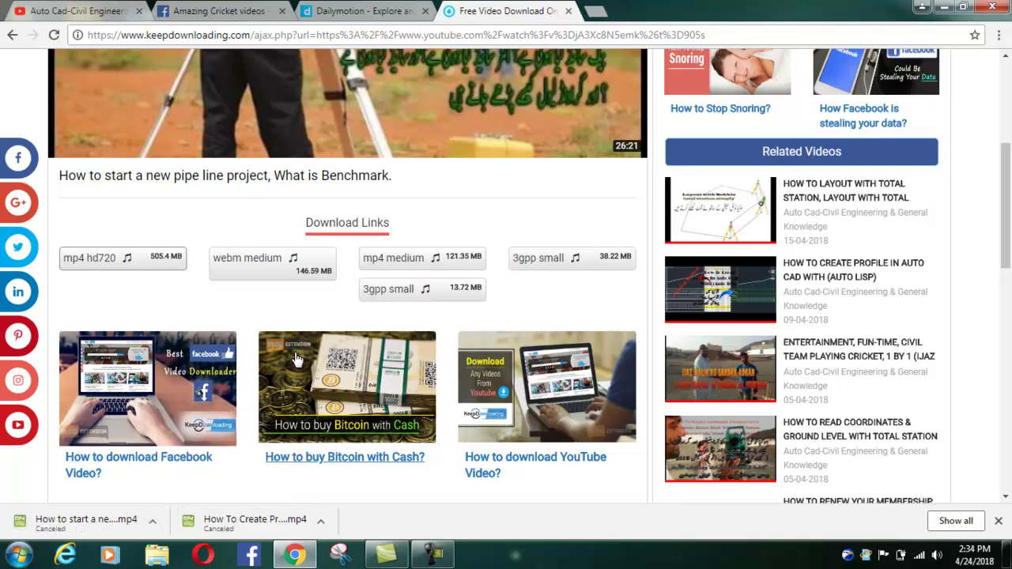
scroll(228, 269, "up", 3)
scroll(228, 269, "up", 2)
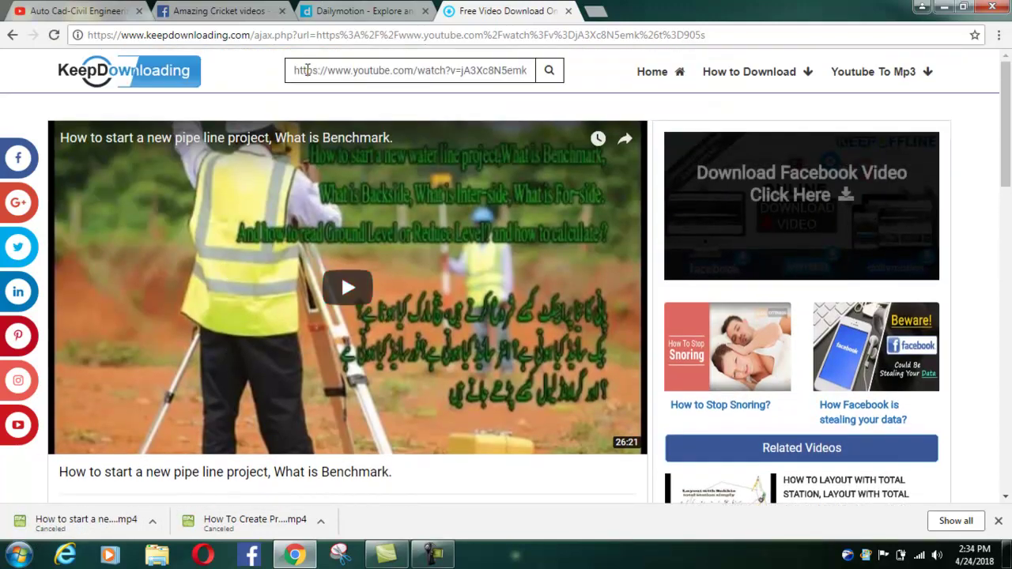
left_click(393, 73)
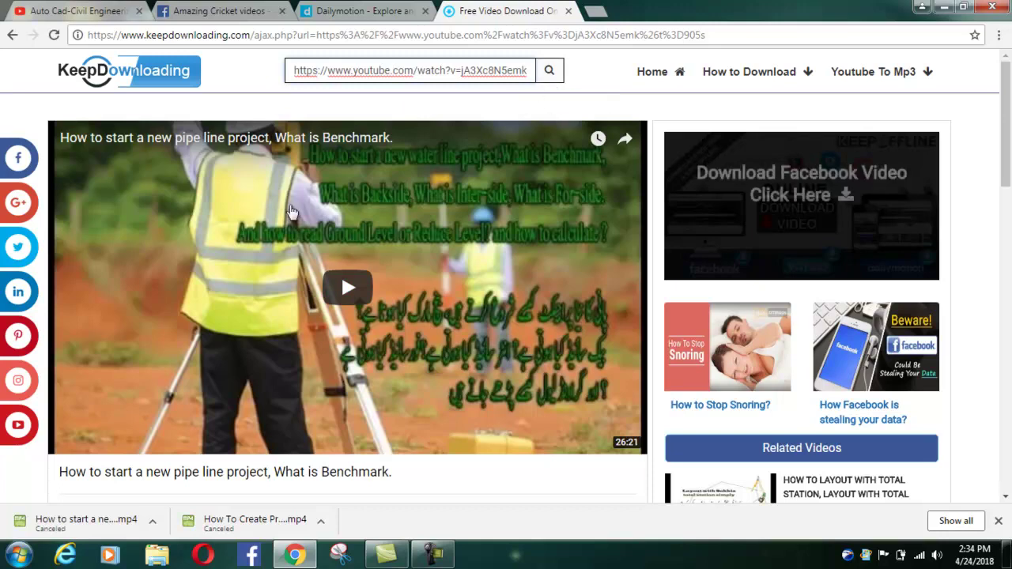
scroll(178, 259, "down", 3)
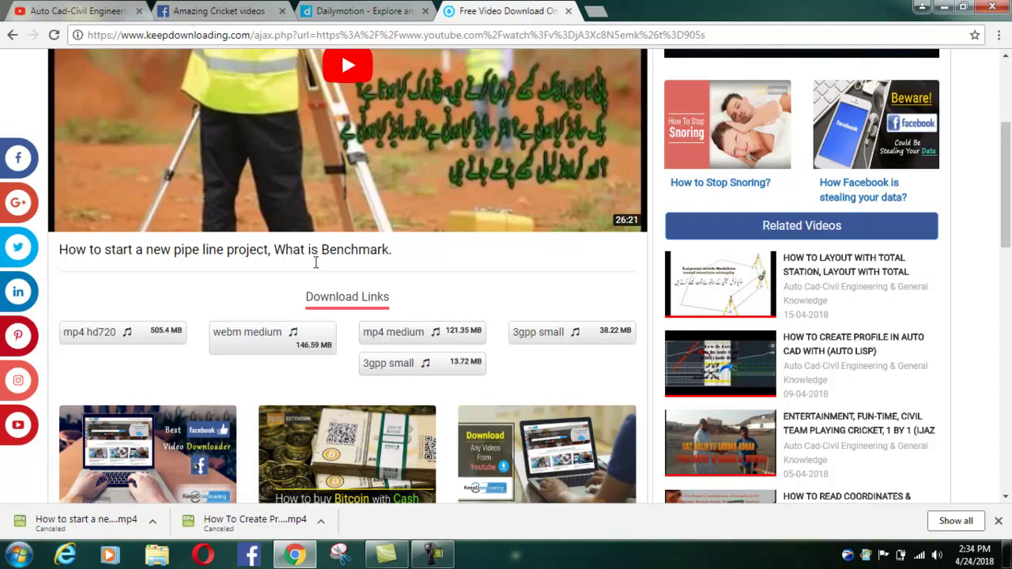
scroll(316, 262, "up", 3)
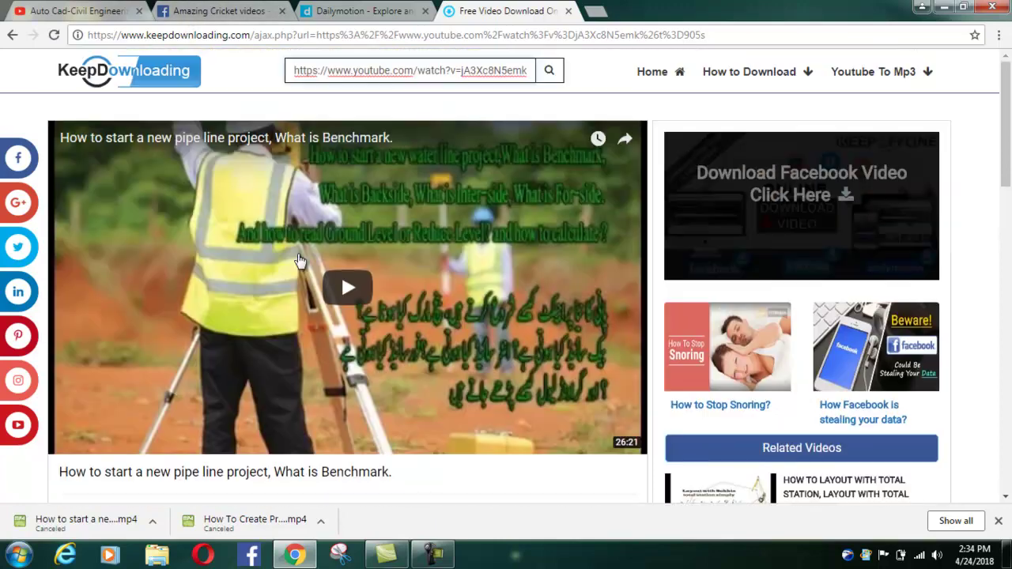
Copy the video URL of the shared #crickettalent video on the Amazing Cricket videos Facebook page
left_click(227, 11)
scroll(452, 220, "up", 10)
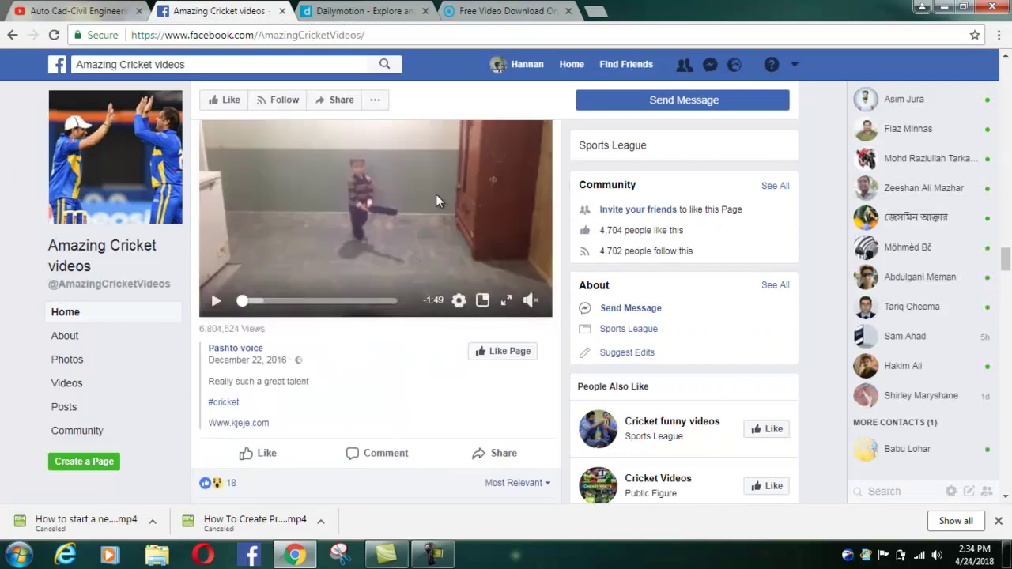
scroll(438, 203, "down", 4)
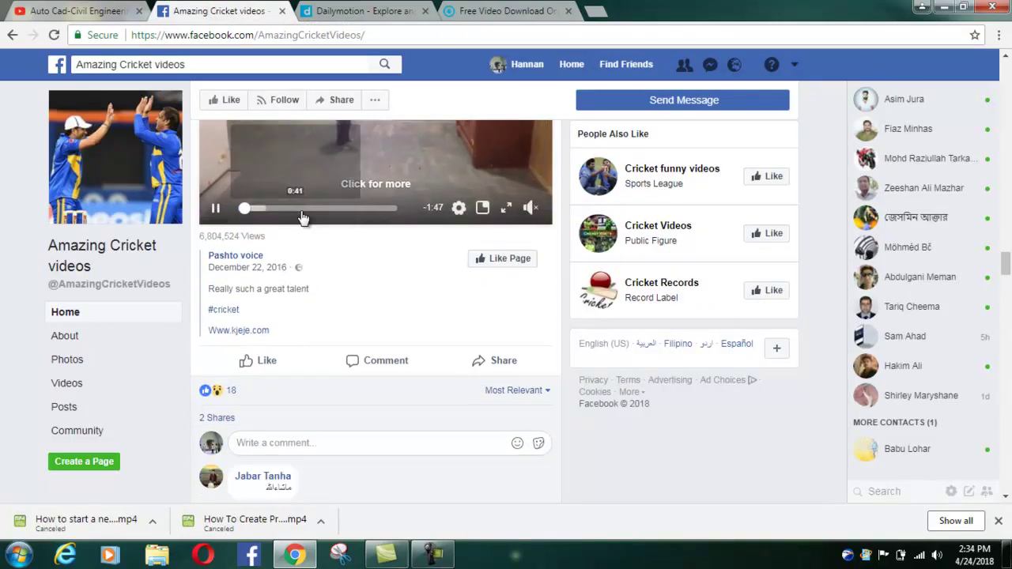
scroll(356, 222, "up", 1)
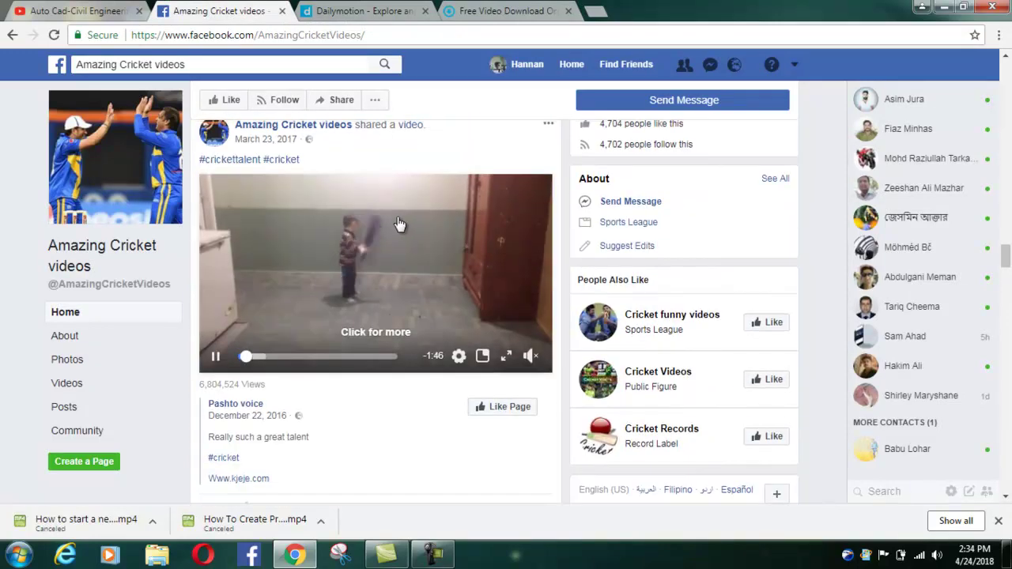
right_click(350, 261)
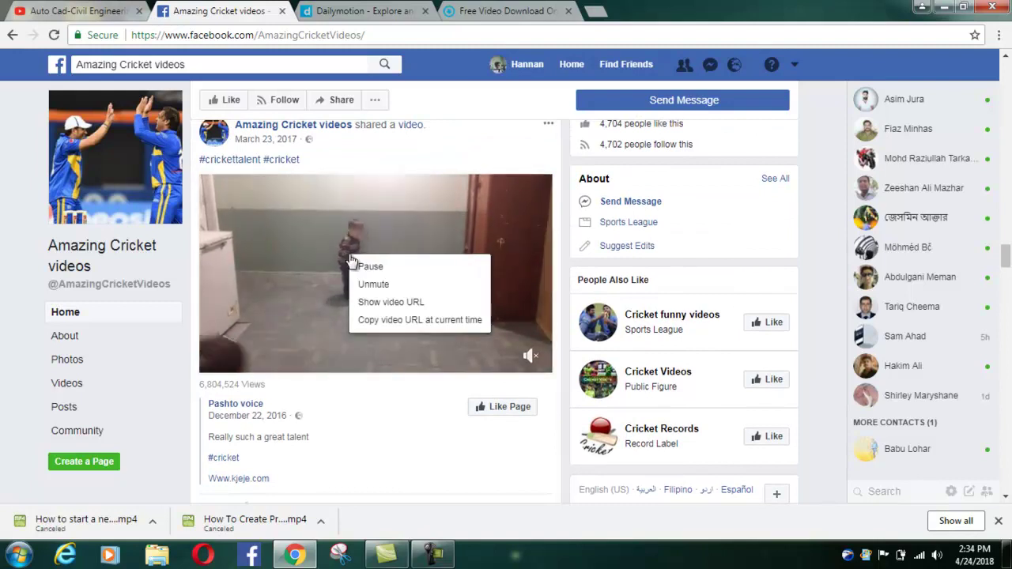
left_click(385, 301)
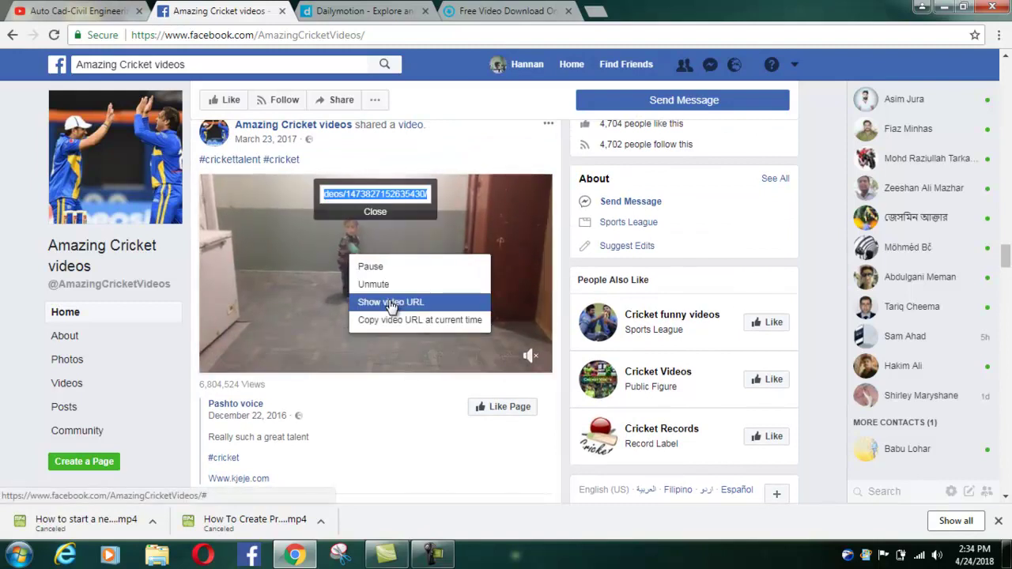
left_click(373, 195)
right_click(379, 199)
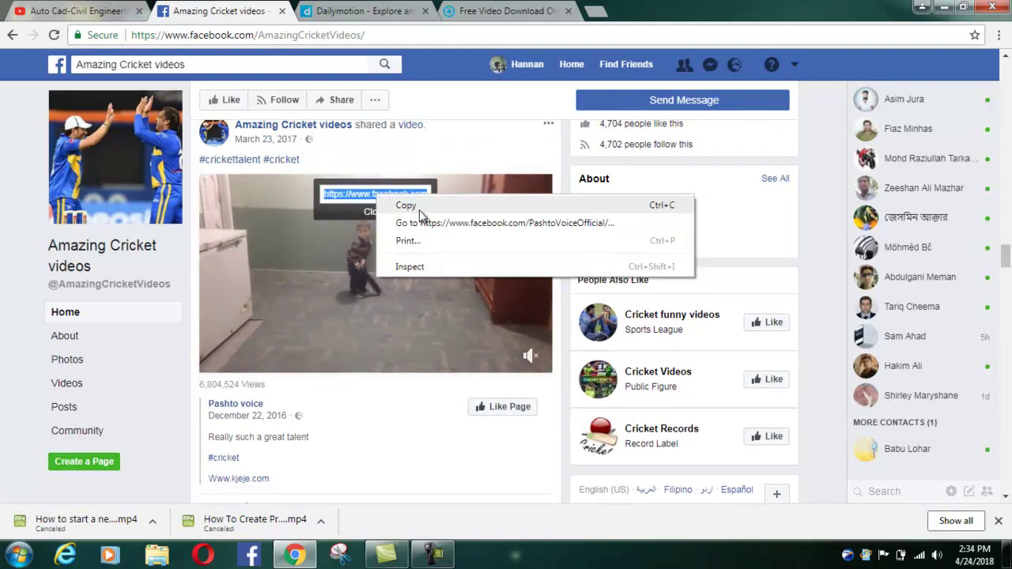
left_click(396, 205)
Replace the YouTube link on KeepDownloading with the copied Facebook video URL and submit it to get its download links
key("ctrl+4")
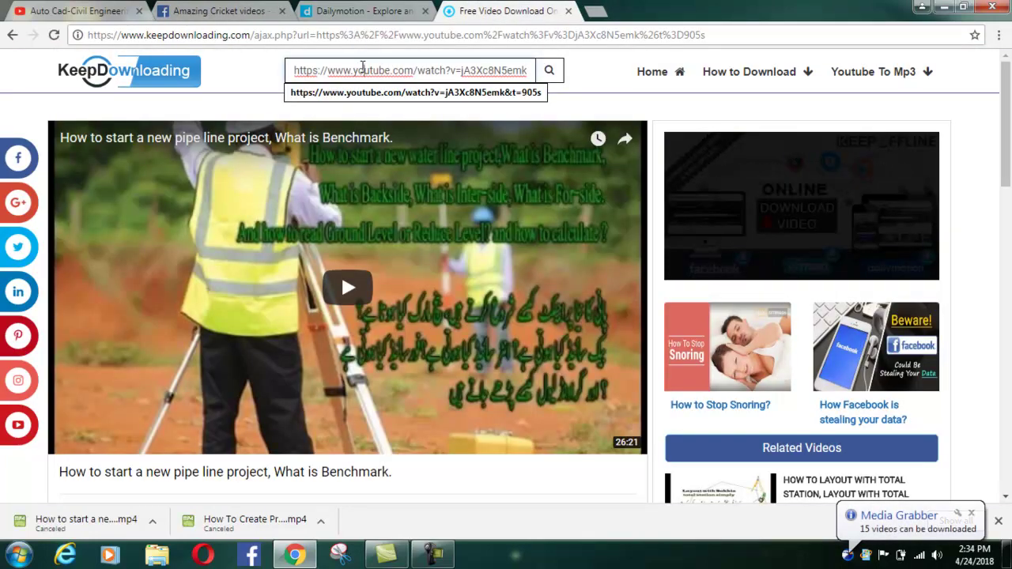
left_click(360, 70)
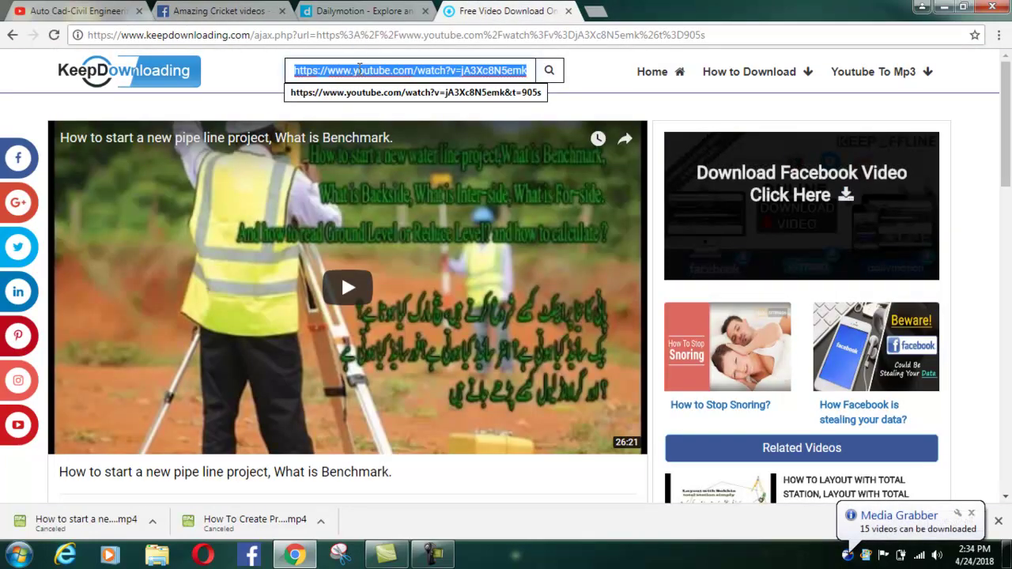
key("ctrl+v")
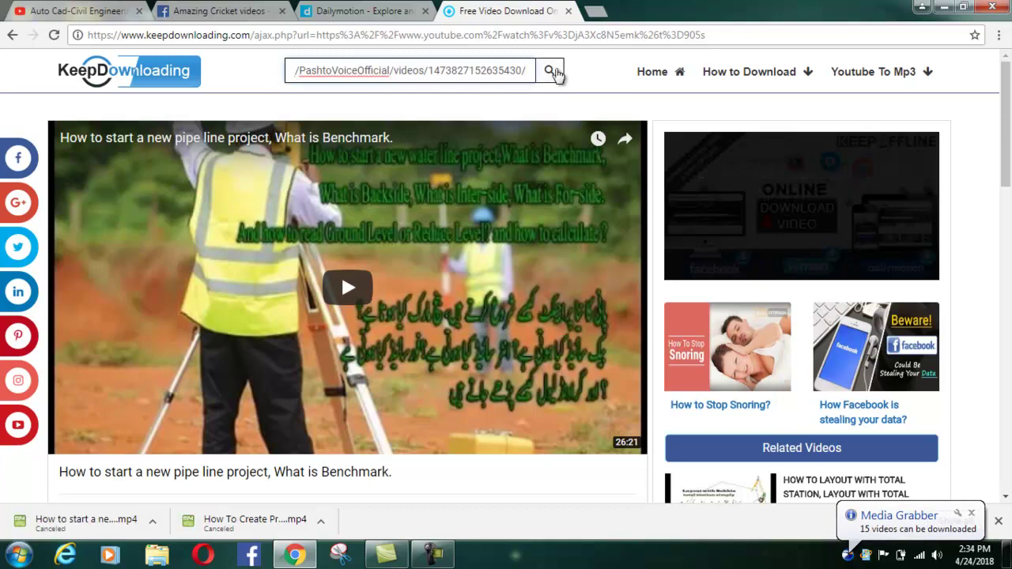
left_click(553, 72)
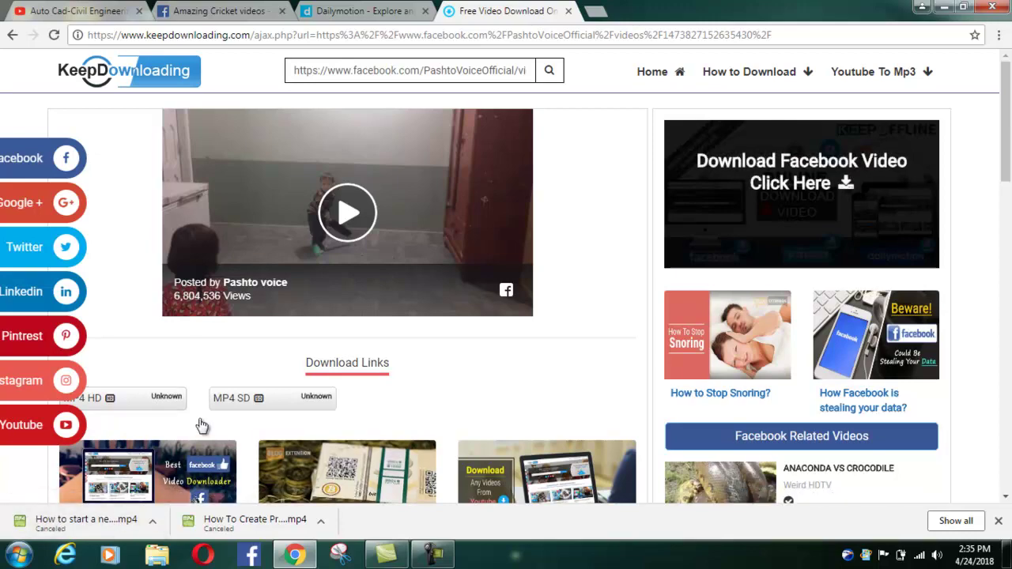
Copy the link address of the Ruptly Arabic bear video from the Dailymotion Explore page
left_click(331, 8)
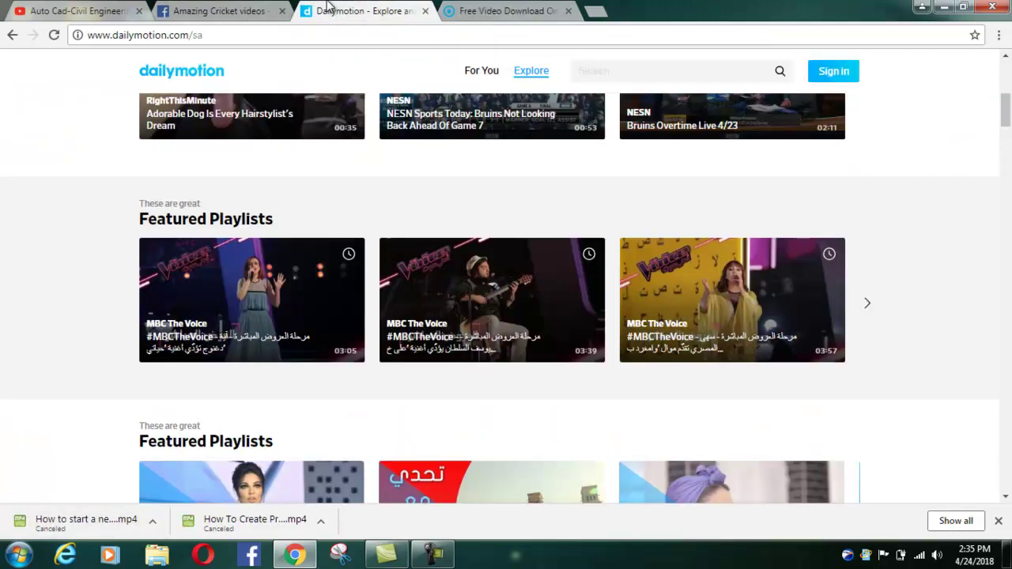
scroll(253, 188, "up", 5)
scroll(211, 203, "down", 15)
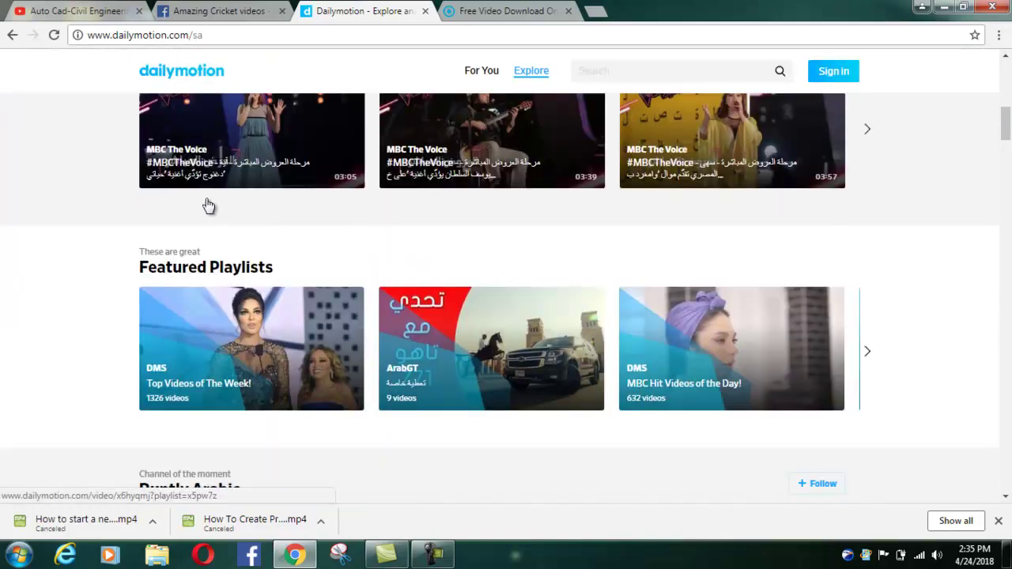
scroll(477, 258, "up", 1)
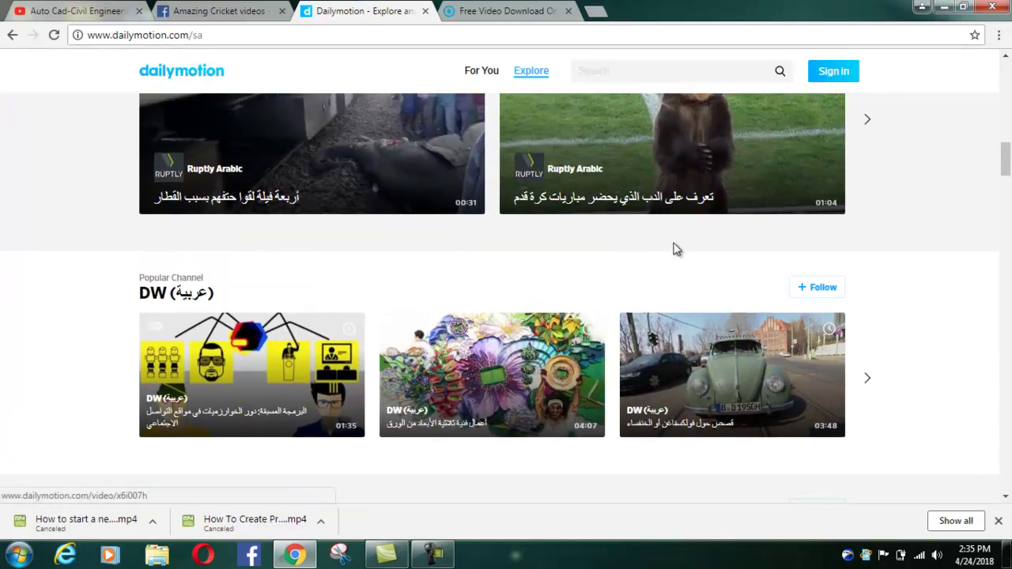
scroll(672, 242, "up", 2)
right_click(643, 235)
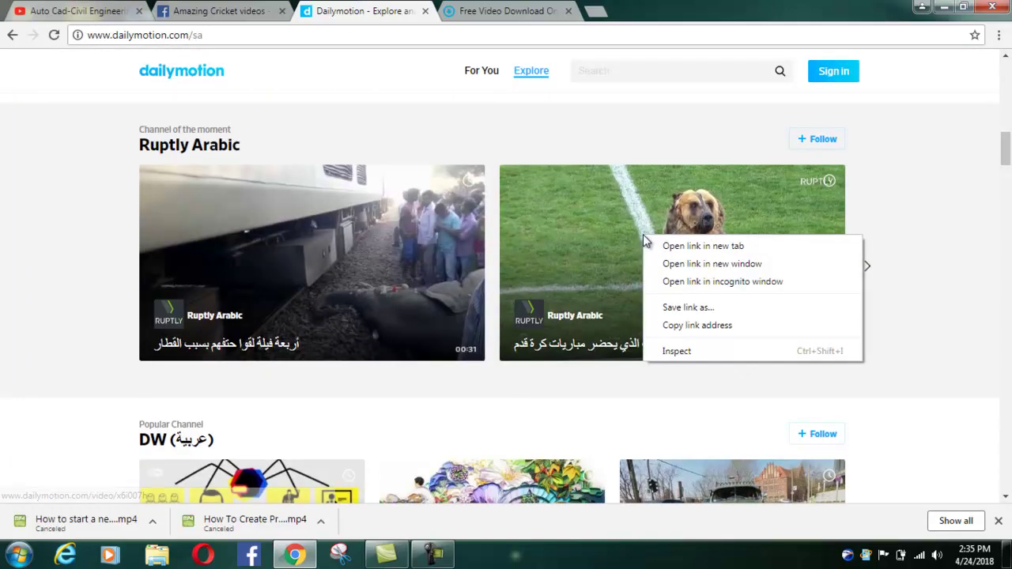
left_click(678, 324)
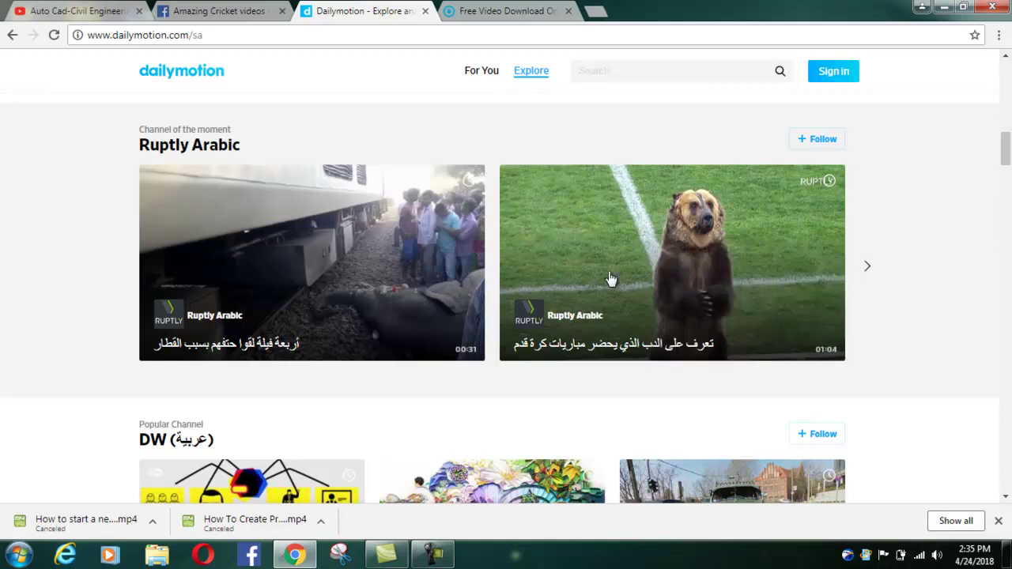
Replace the Facebook link on KeepDownloading with the copied Dailymotion link and submit it
left_click(447, 10)
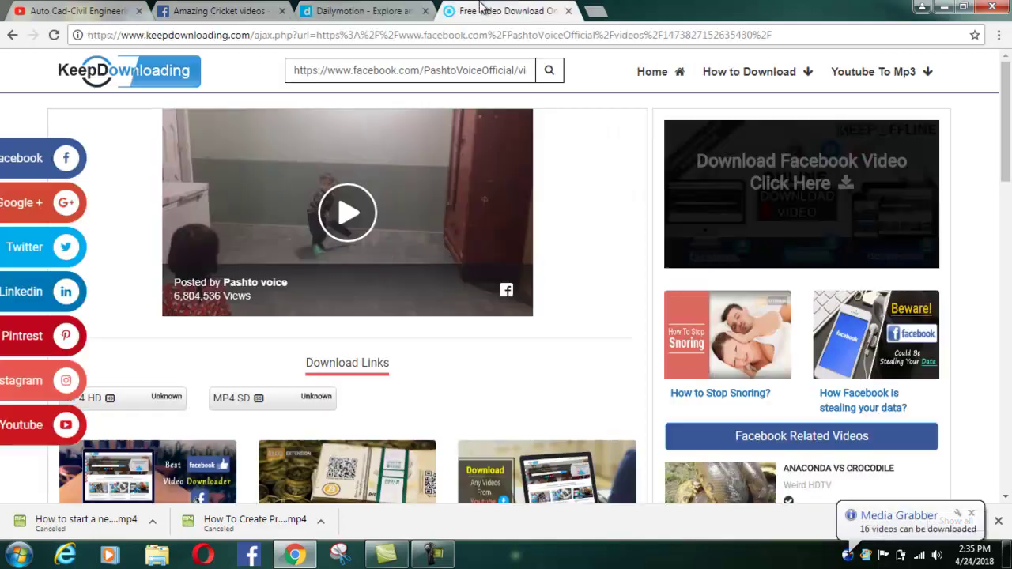
left_click(374, 77)
key("ctrl+a")
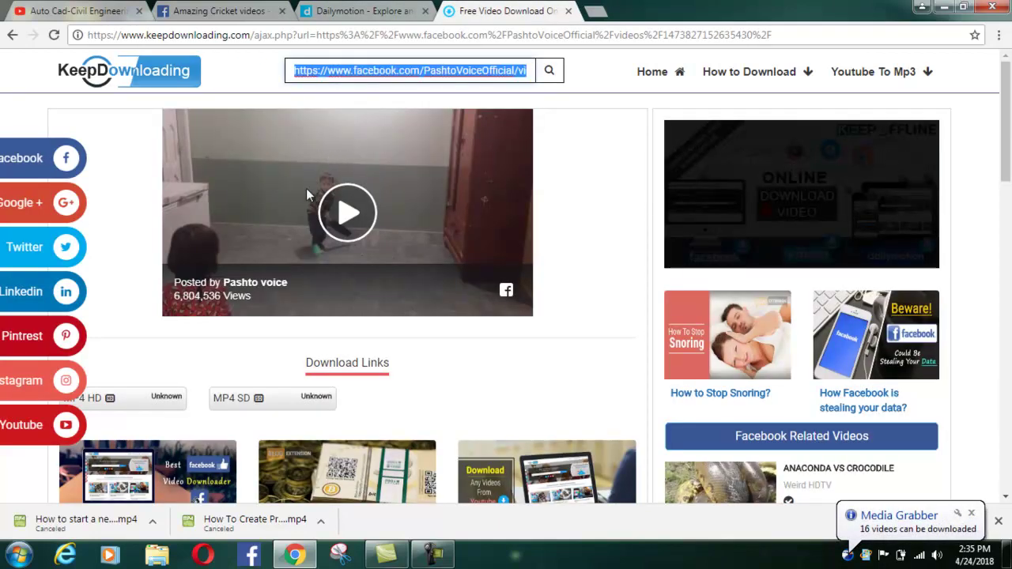
key("ctrl+v")
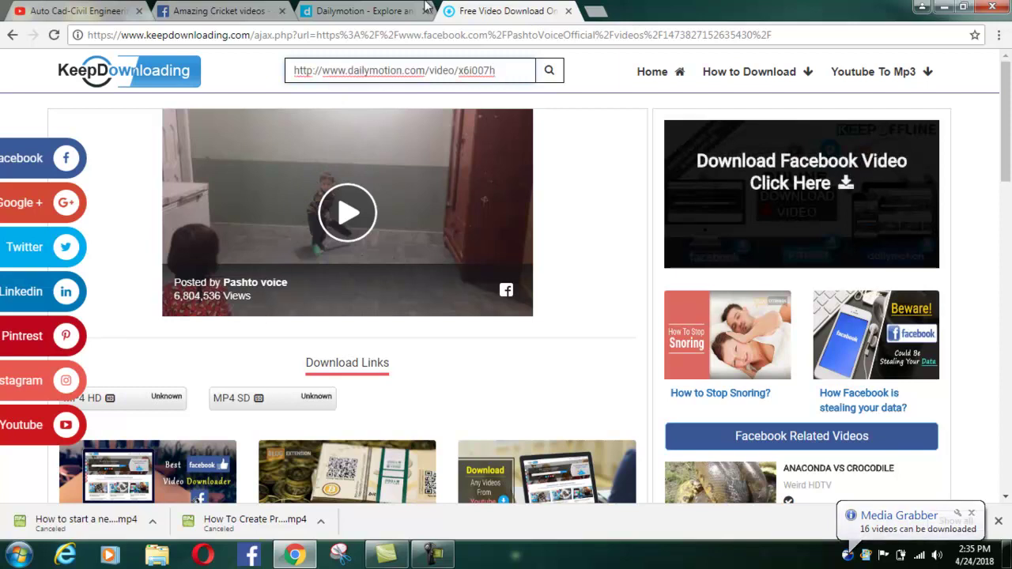
left_click(549, 71)
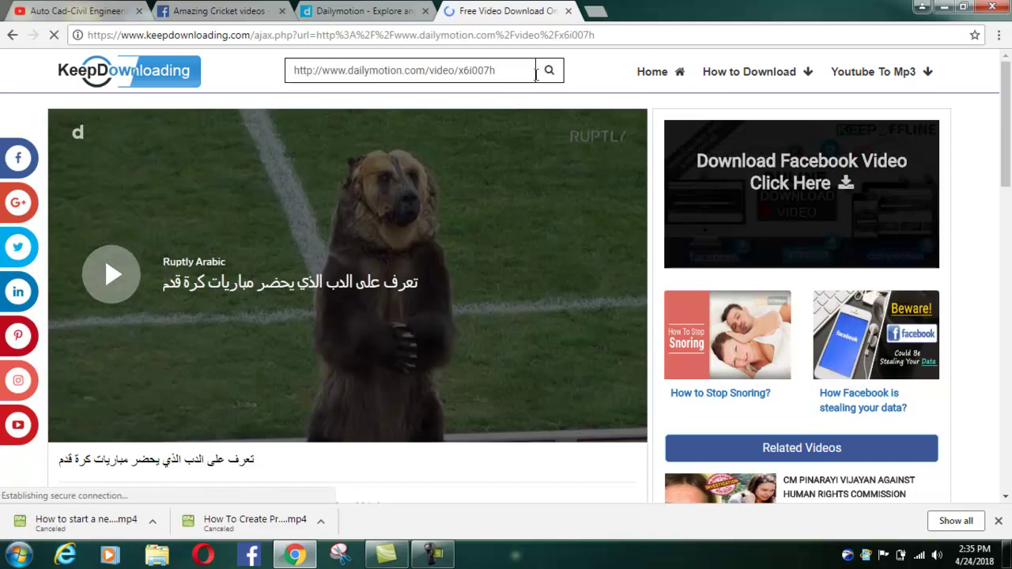
Start downloading the Dailymotion bear video as MP4, and cancel that download
scroll(304, 241, "down", 2)
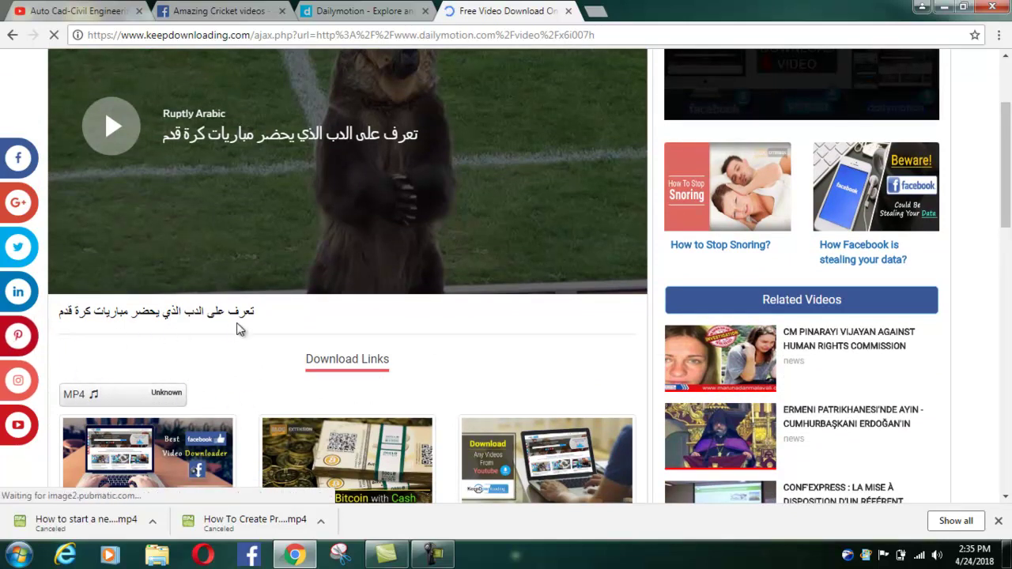
scroll(276, 250, "down", 2)
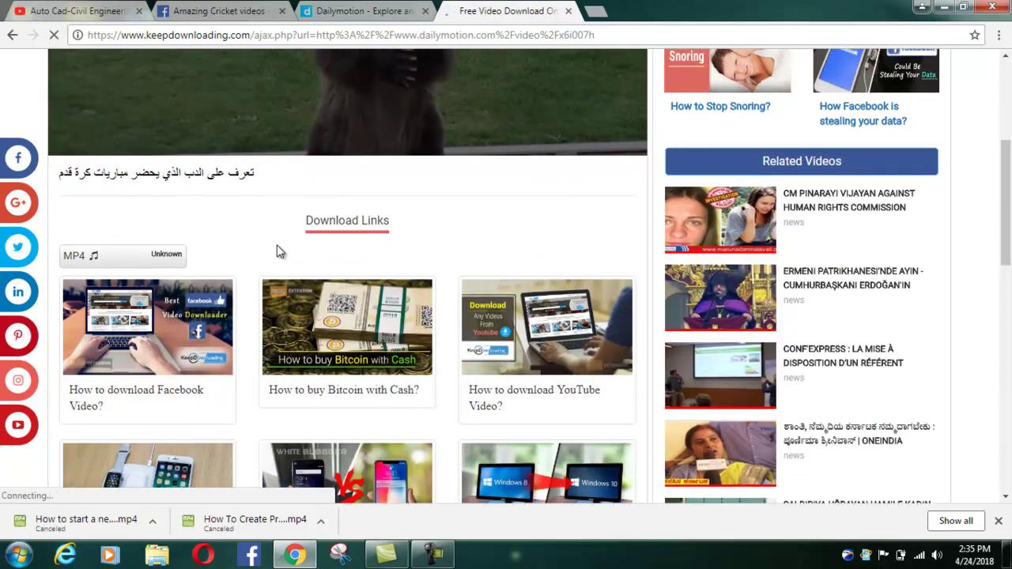
scroll(280, 252, "up", 1)
scroll(139, 345, "up", 2)
scroll(215, 281, "down", 2)
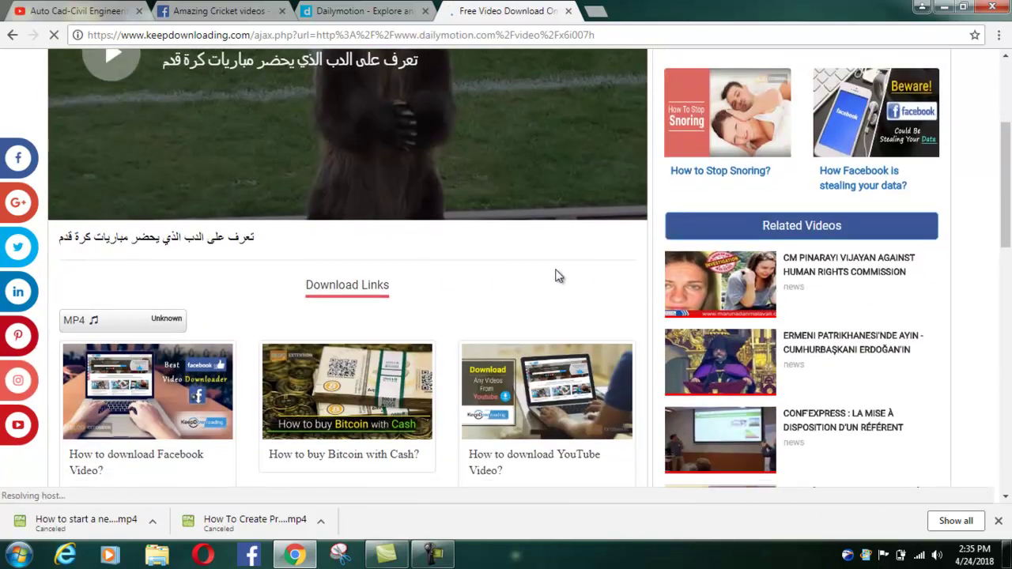
left_click(119, 330)
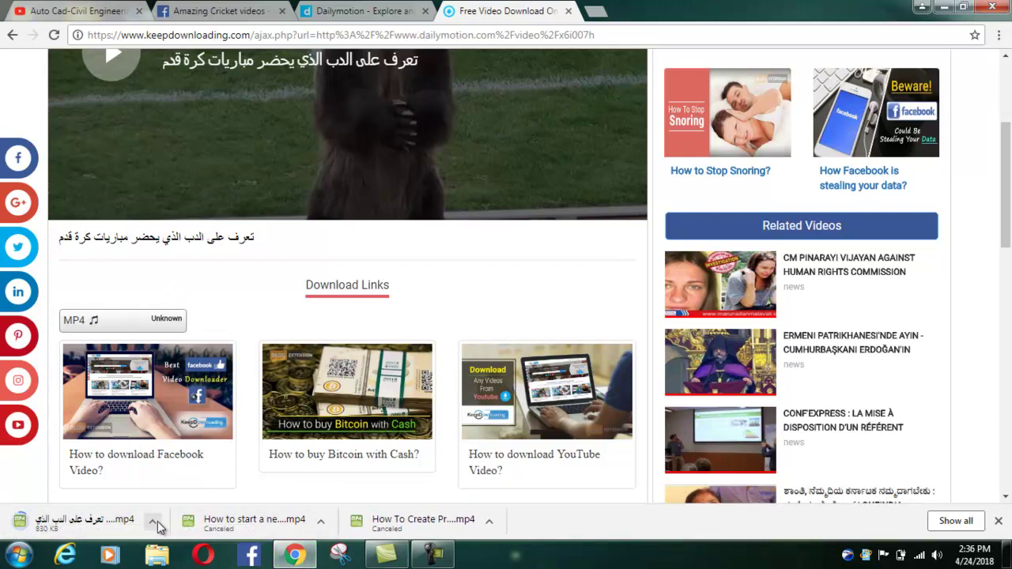
left_click(153, 521)
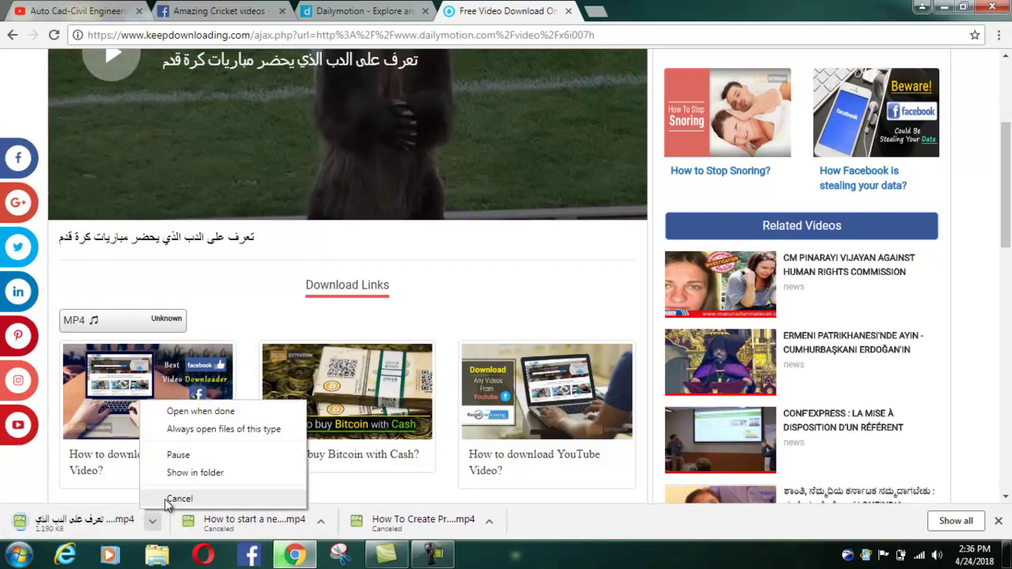
left_click(169, 499)
scroll(238, 201, "up", 3)
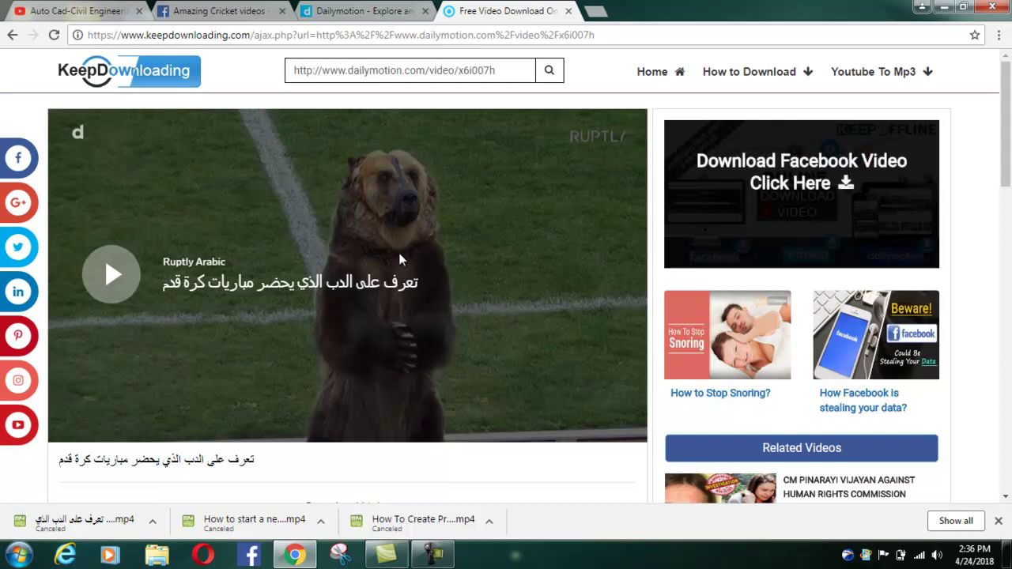
Open vdyoutube.com in the current tab and close its introductory pop-up
left_click(489, 36)
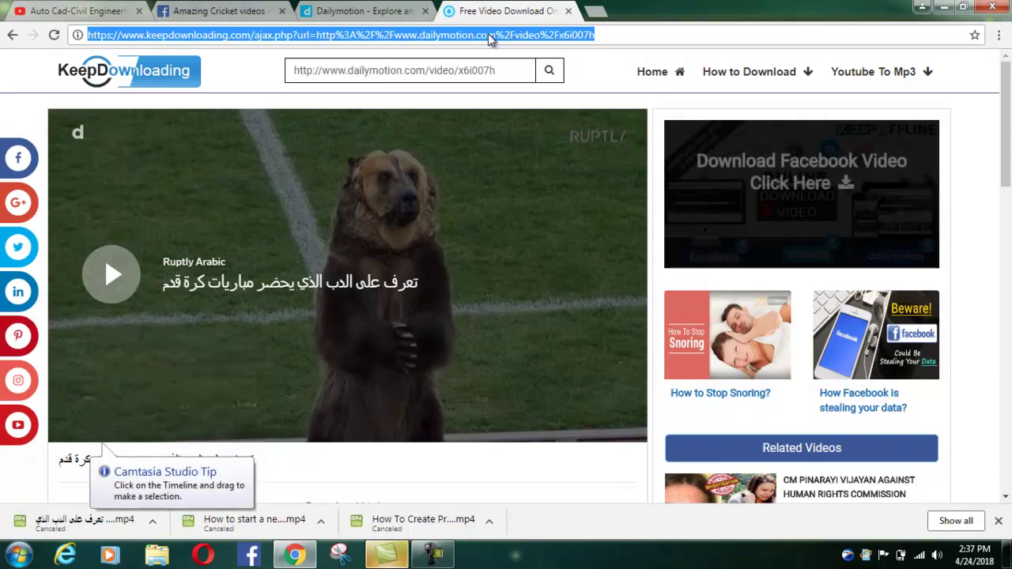
type("vd")
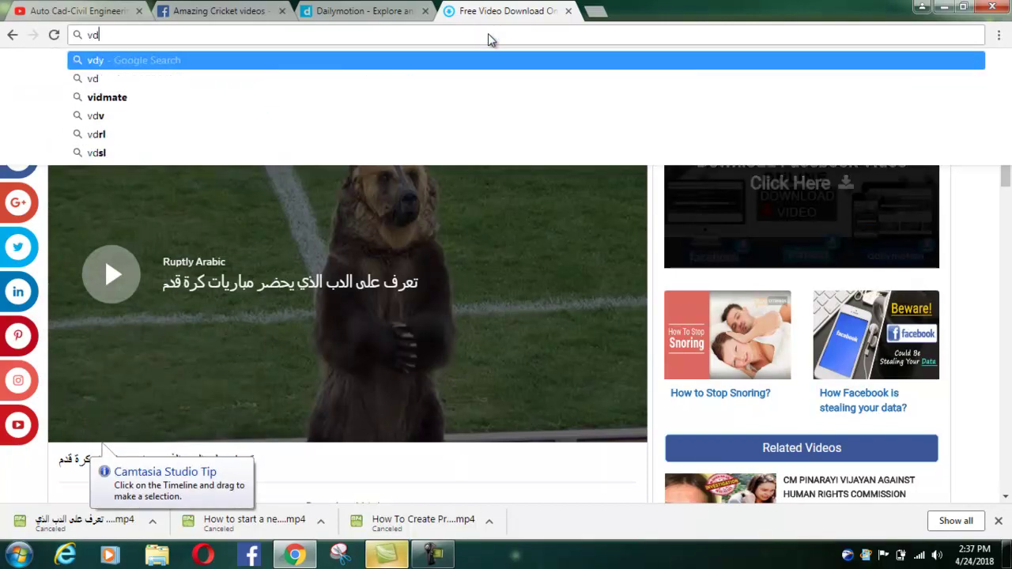
type("you")
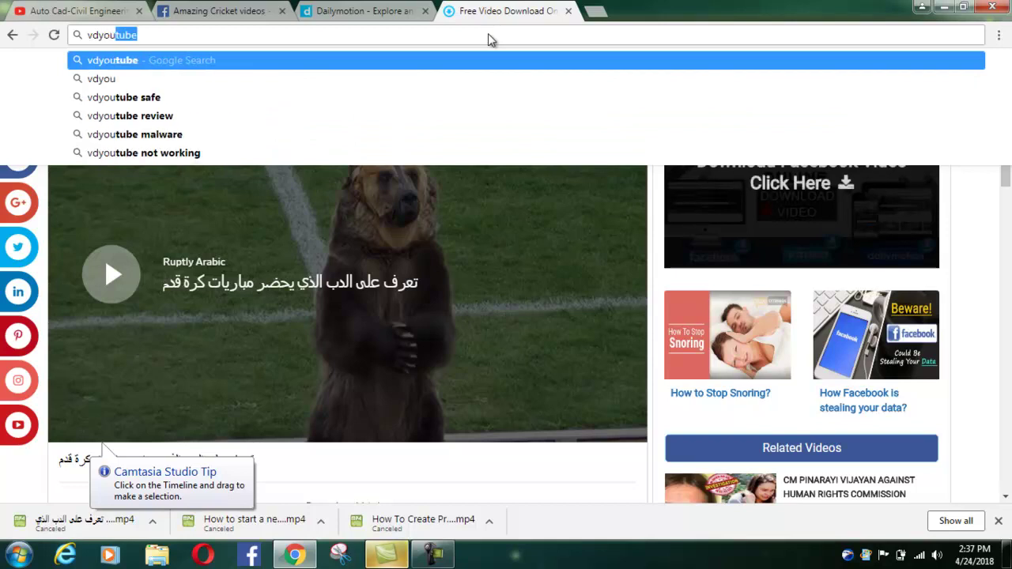
type("tube.com")
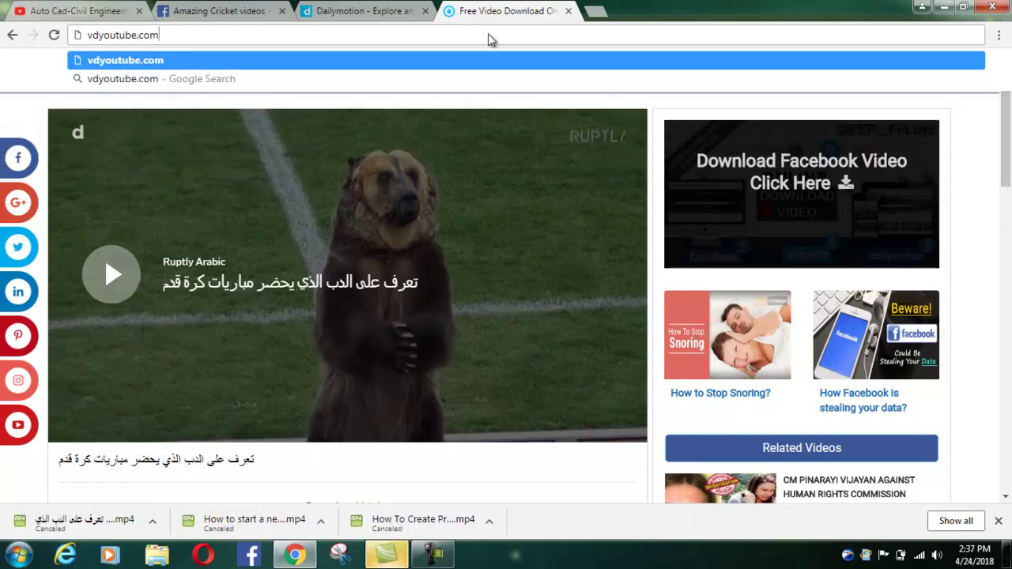
key("Return")
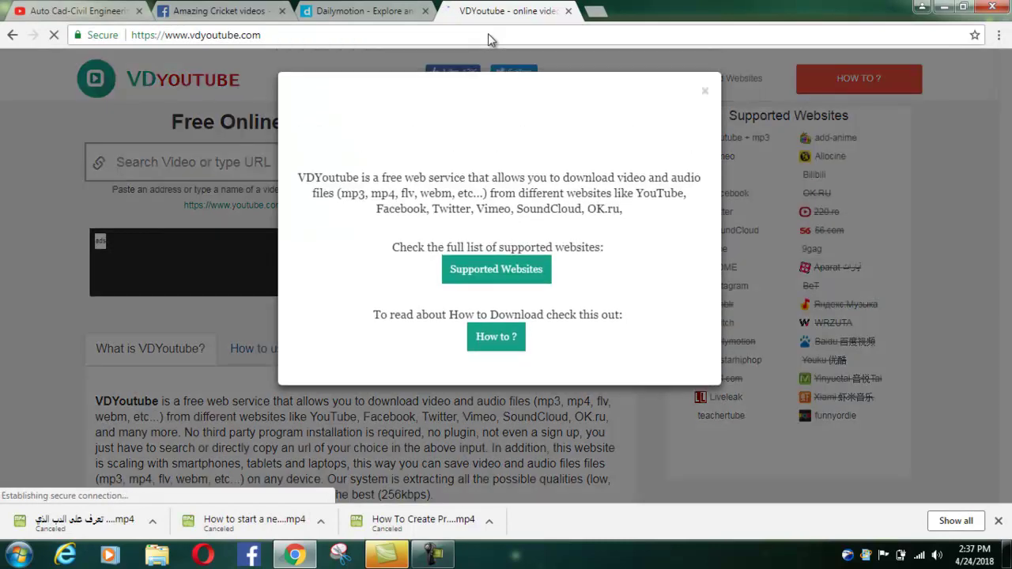
left_click(705, 92)
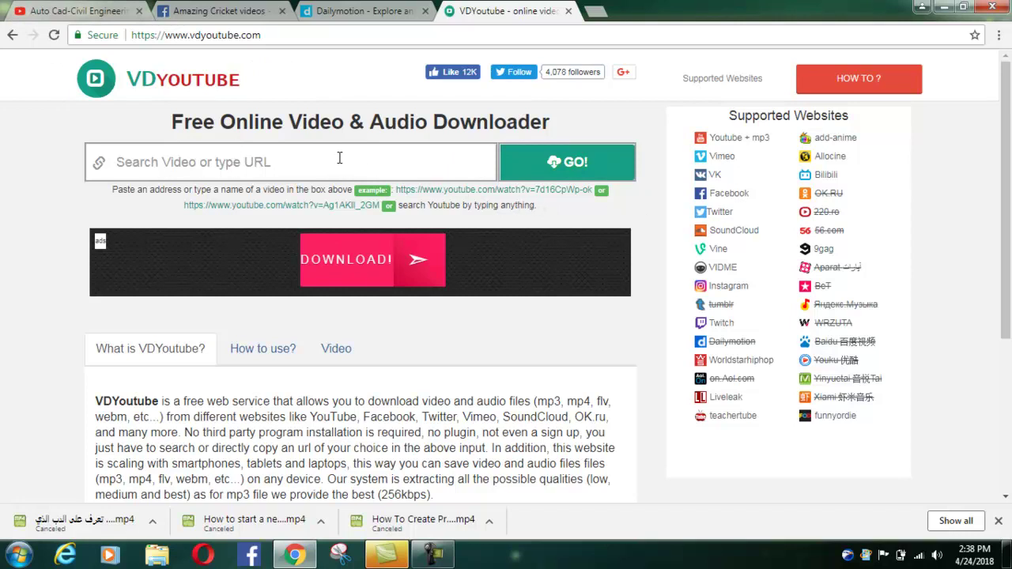
Copy the link address of the "Very Interesting facts about brain" video from the YouTube channel page
left_click(101, 11)
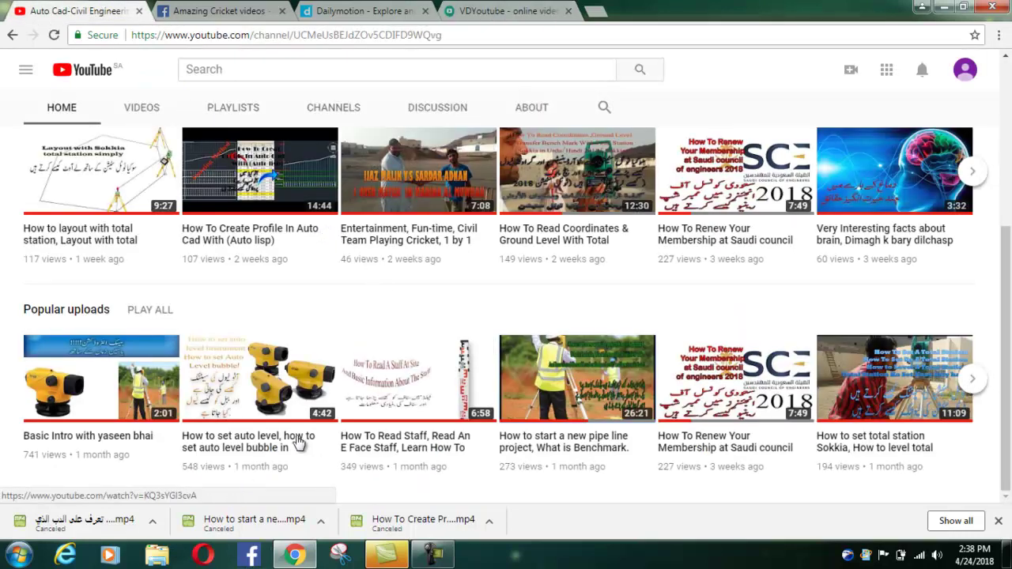
right_click(862, 185)
left_click(862, 274)
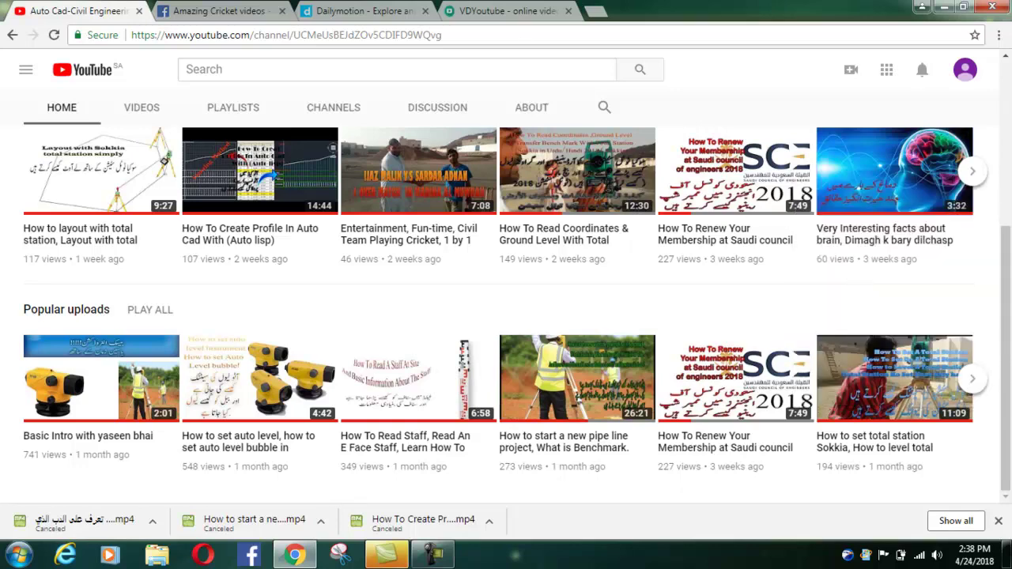
Paste the copied YouTube video link into the VDYoutube URL field and submit it
left_click(489, 9)
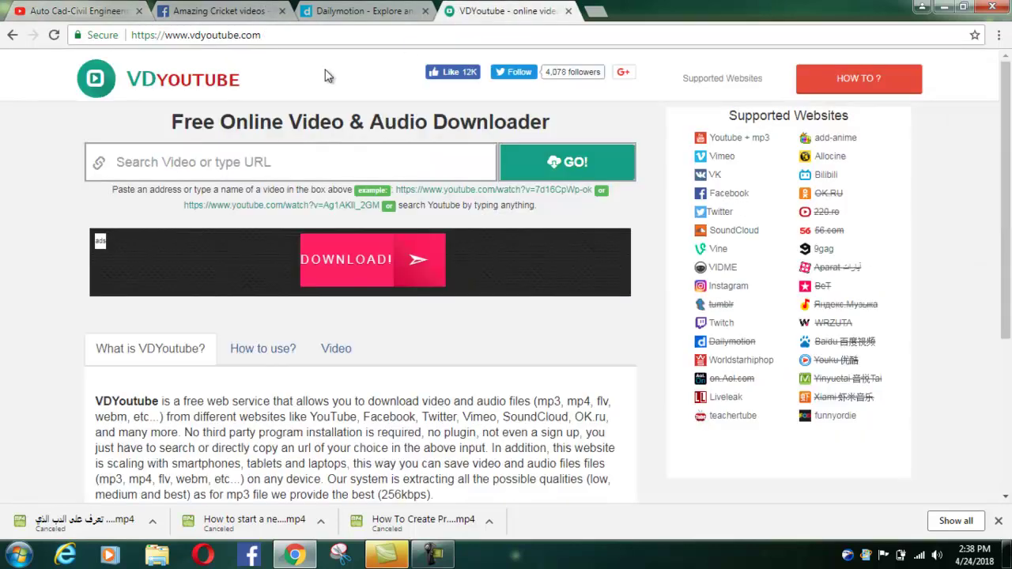
left_click(219, 164)
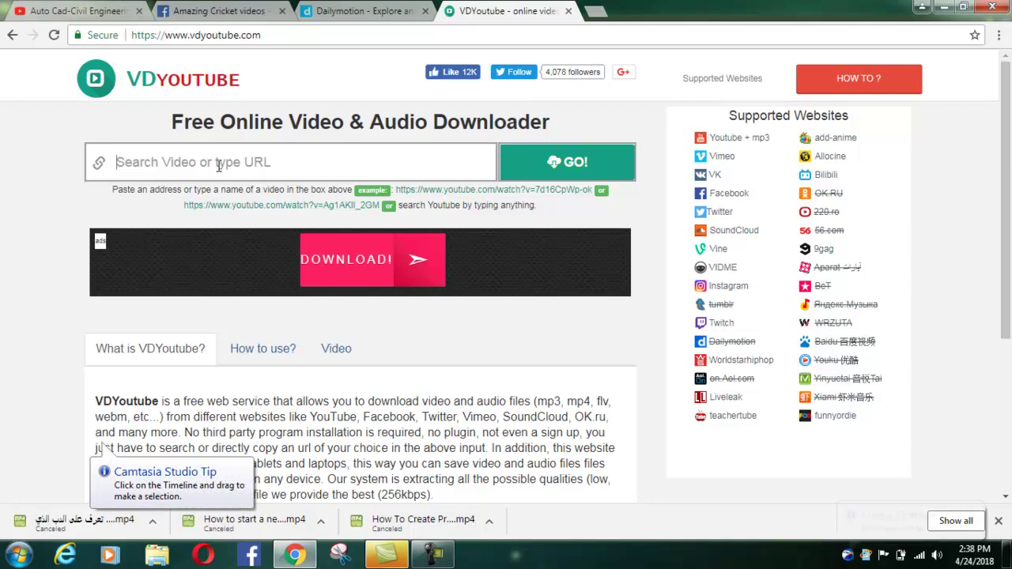
type("https://www.youtube.com/watch?v=gaEdBNhBVbM")
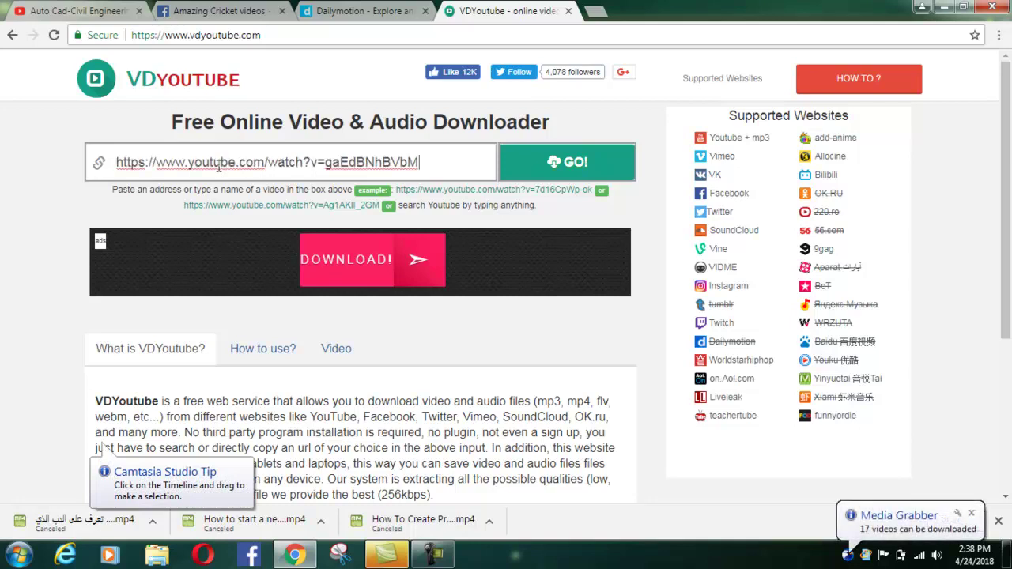
left_click(571, 167)
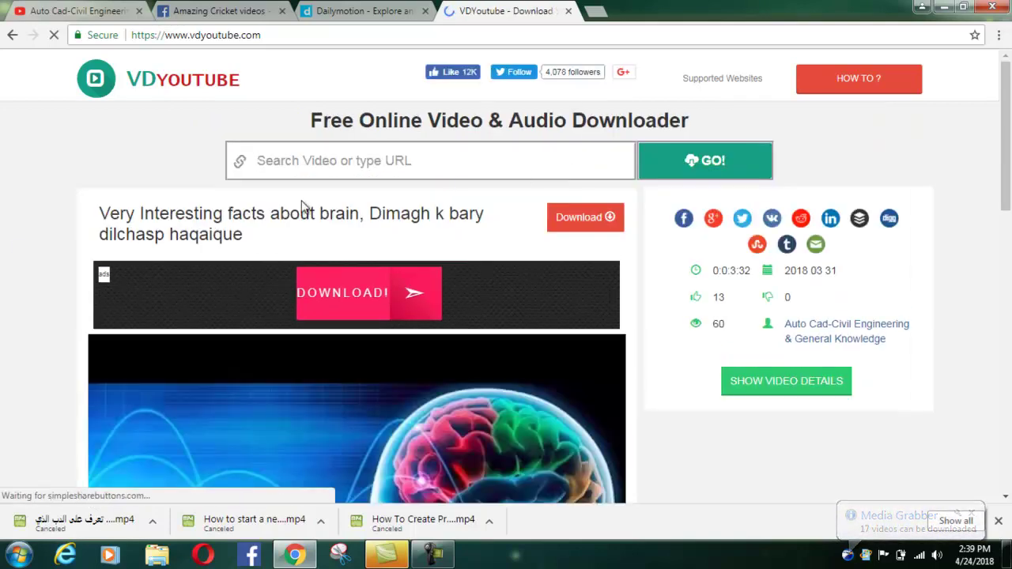
Start downloading the brain video as mp4 hd720, closing any ad tabs that open, and cancel that download
scroll(141, 191, "down", 1)
scroll(127, 214, "down", 3)
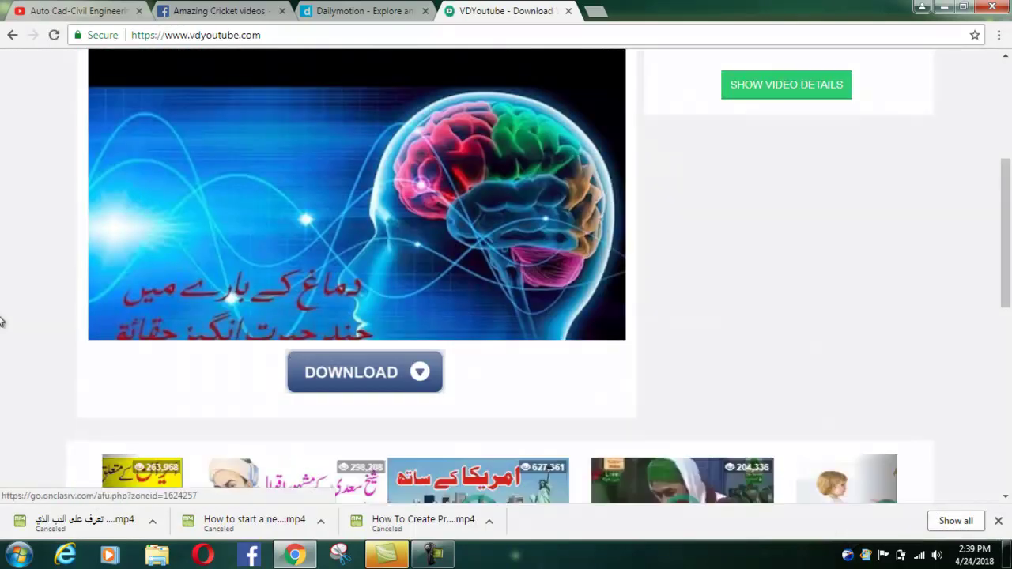
scroll(257, 303, "up", 1)
scroll(261, 303, "up", 1)
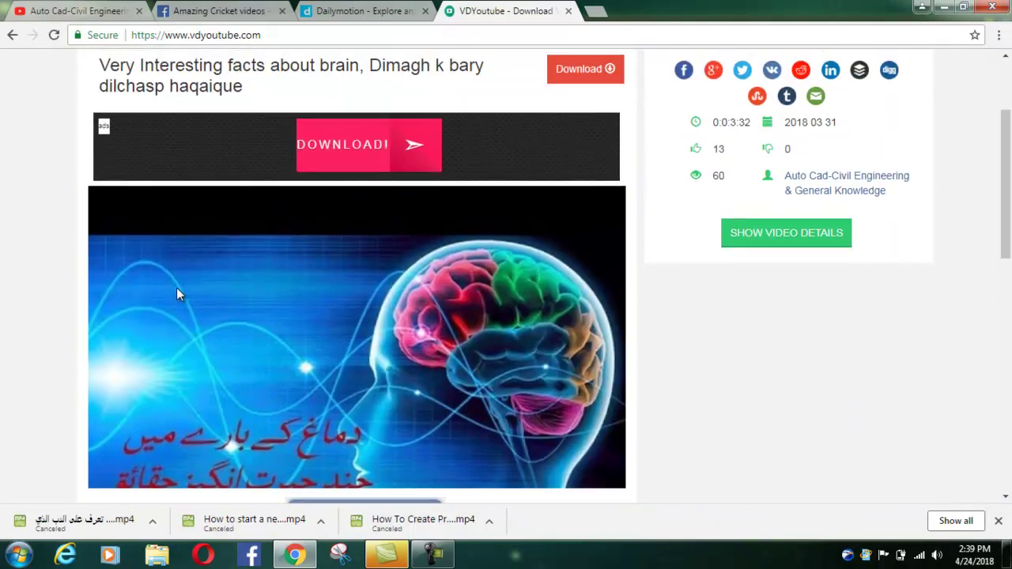
scroll(50, 316, "up", 1)
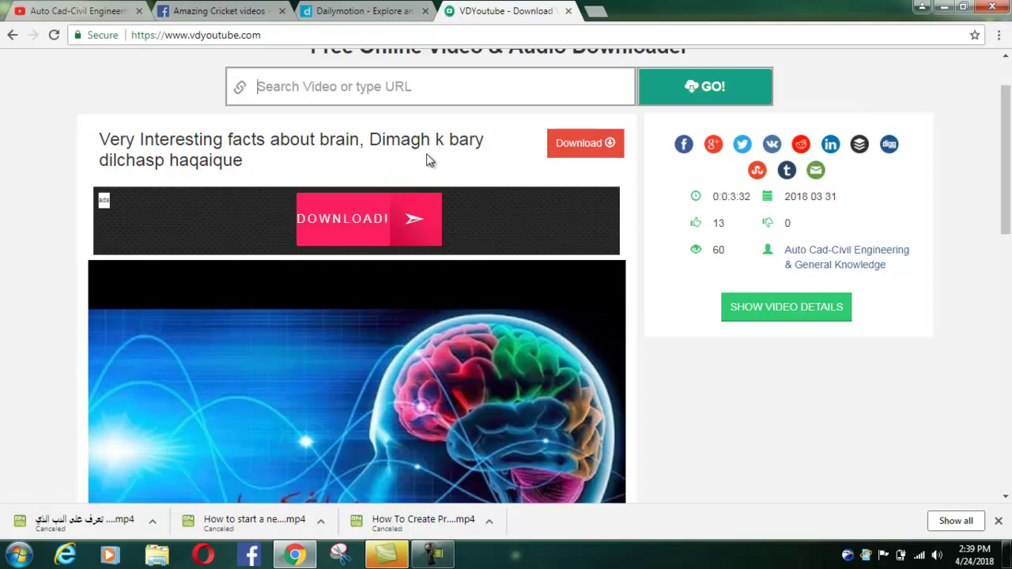
left_click(533, 171)
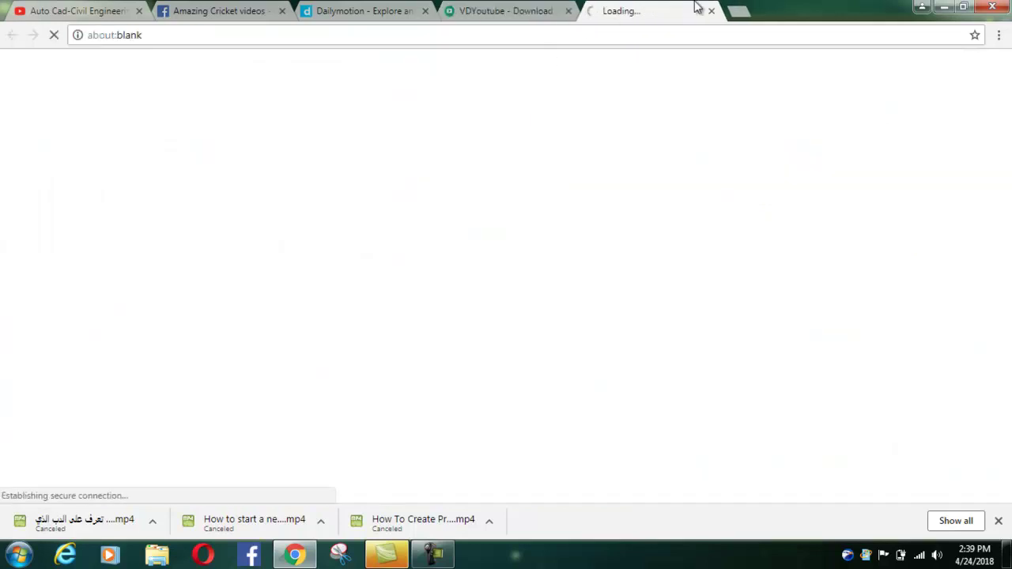
left_click(711, 11)
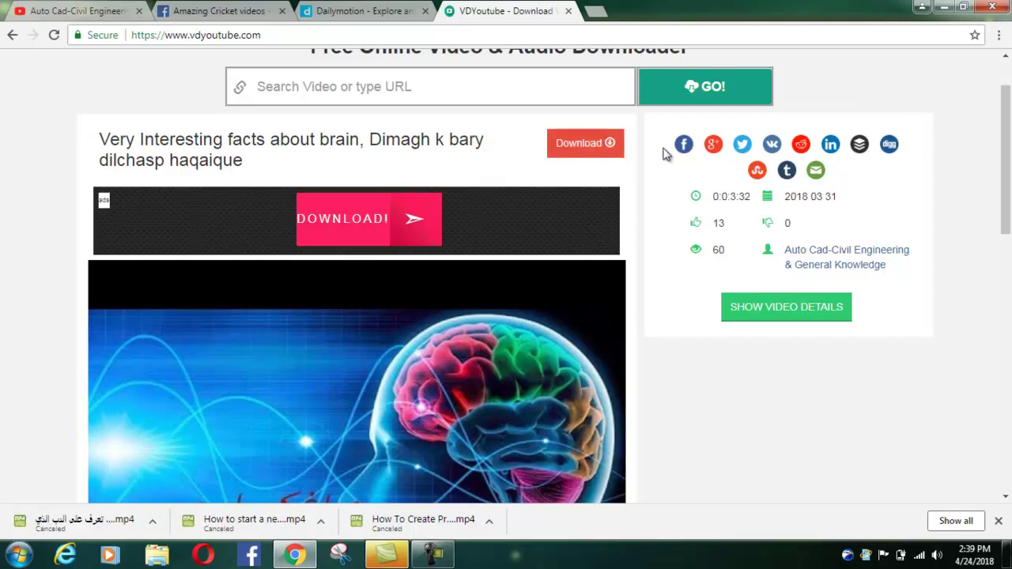
left_click(600, 149)
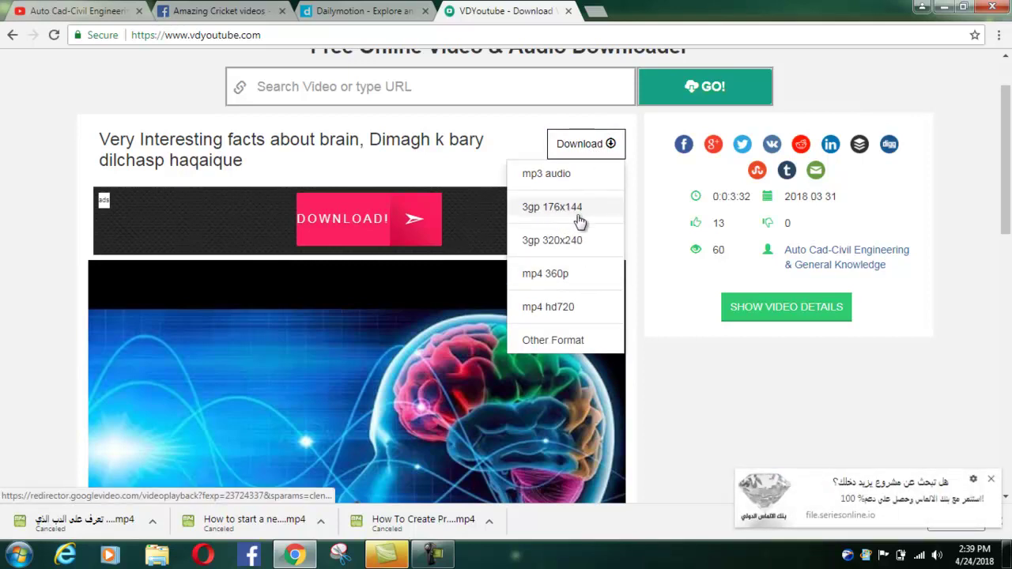
left_click(551, 312)
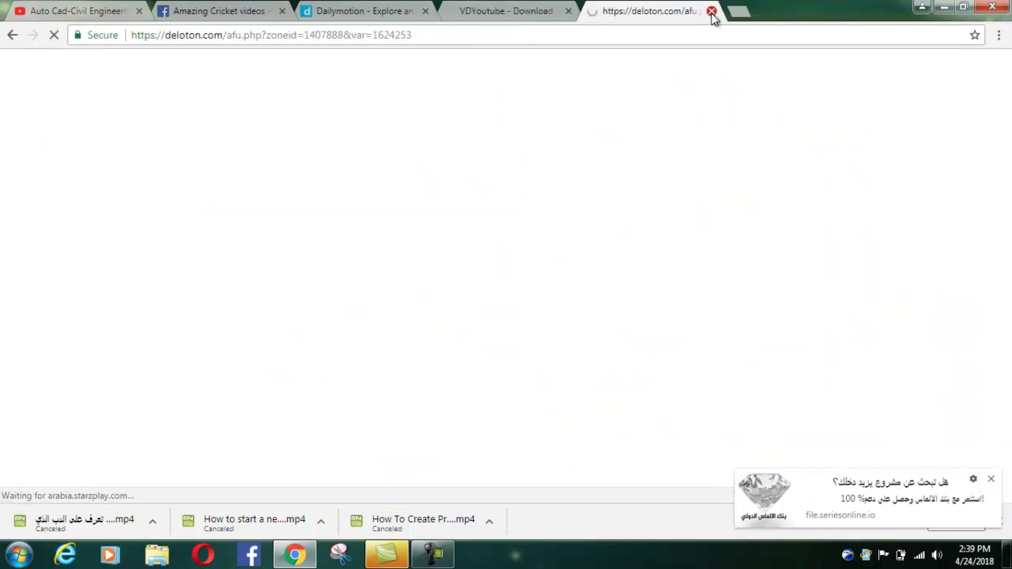
left_click(711, 11)
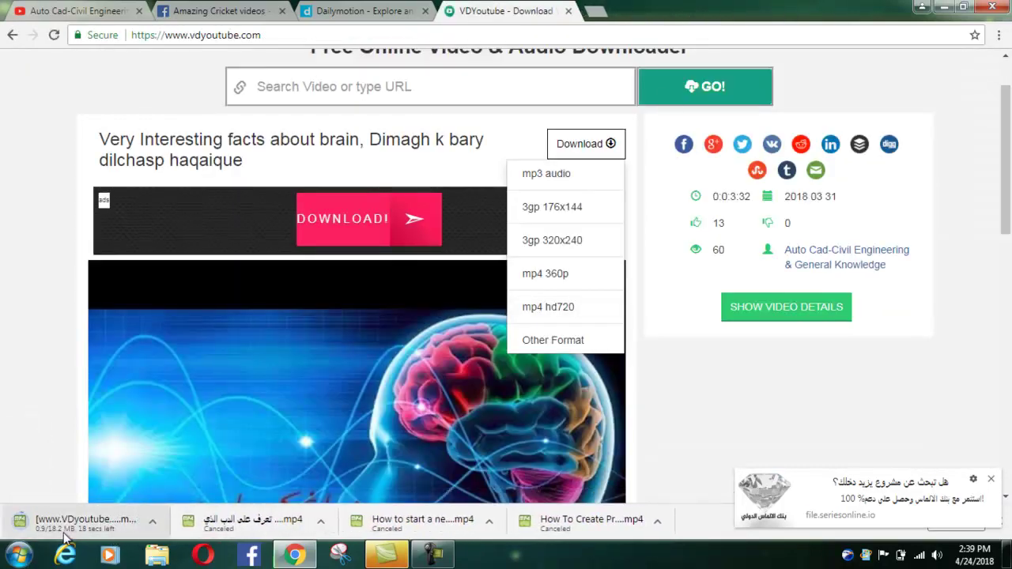
left_click(156, 527)
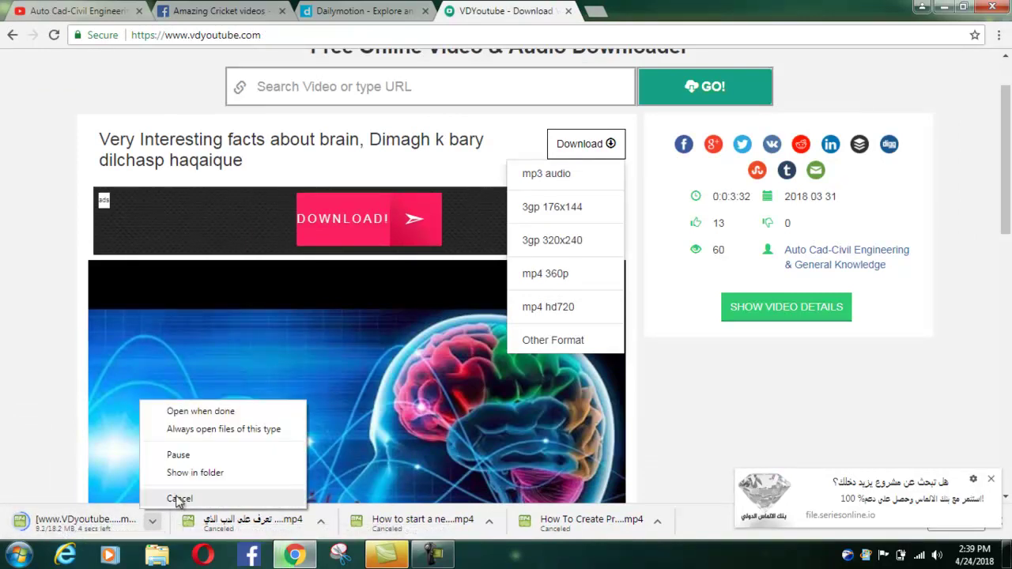
left_click(177, 500)
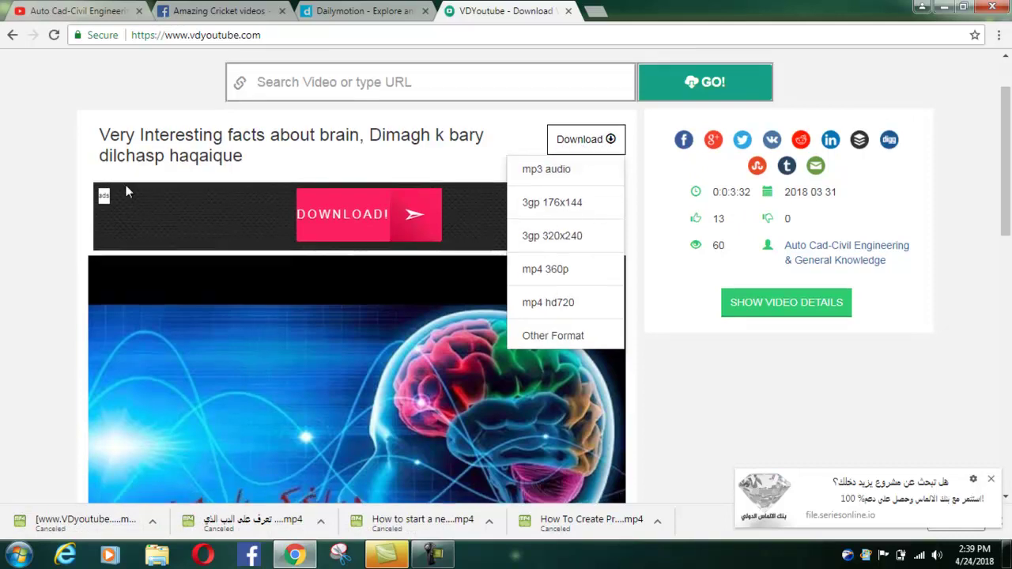
Review the table of download formats for the brain video and dismiss the ad notification
scroll(131, 214, "down", 10)
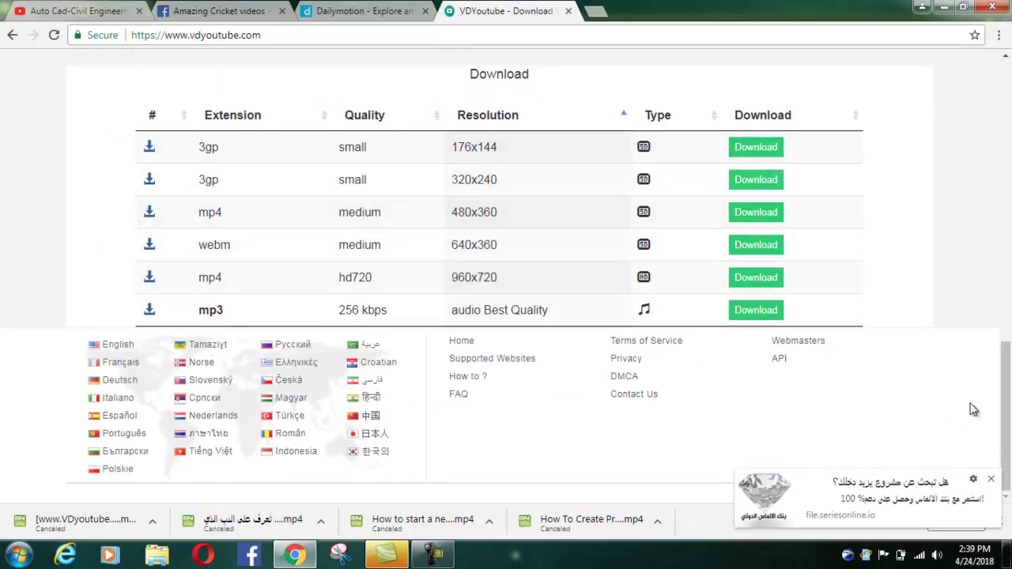
left_click(992, 483)
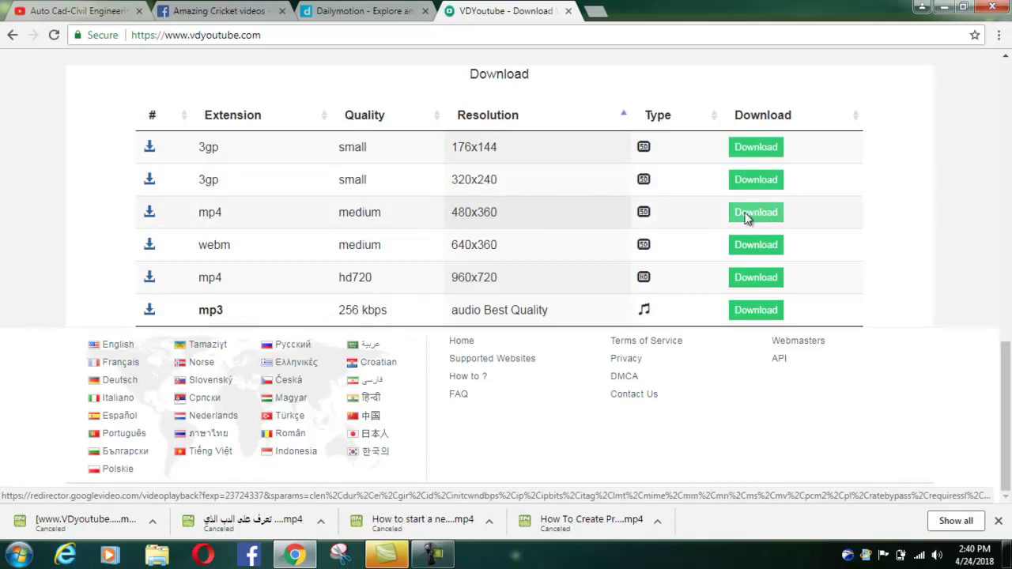
scroll(91, 249, "up", 15)
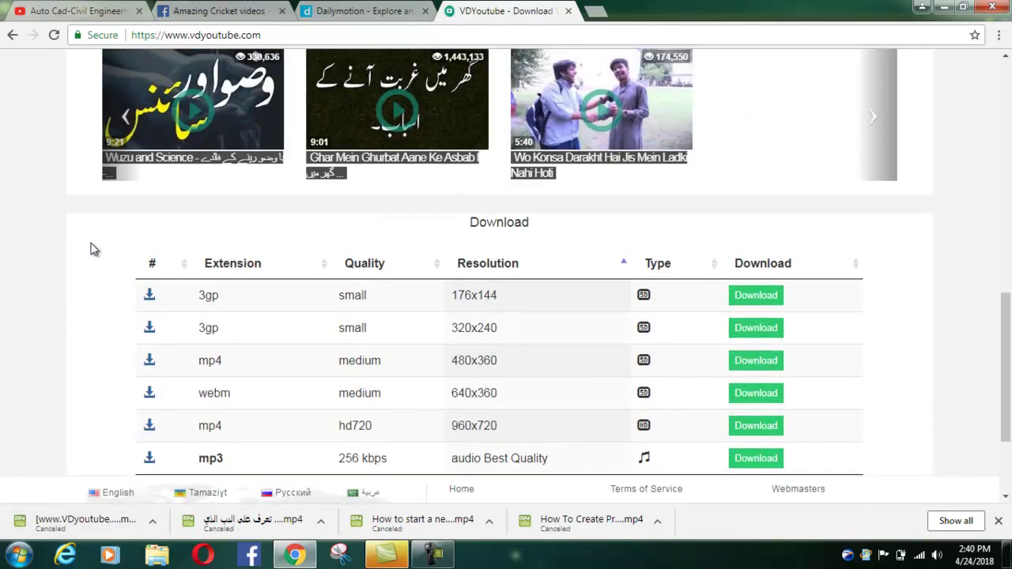
scroll(91, 257, "down", 1)
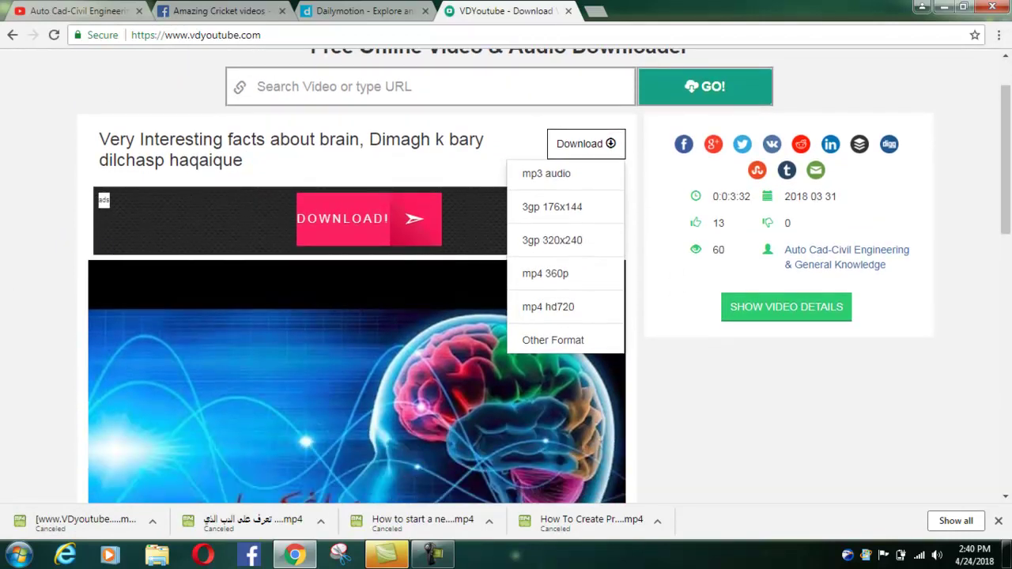
Close the old link box on the Amazing Cricket videos Facebook page and copy the URL of the ICC Sangakkara and Pollock video
left_click(212, 13)
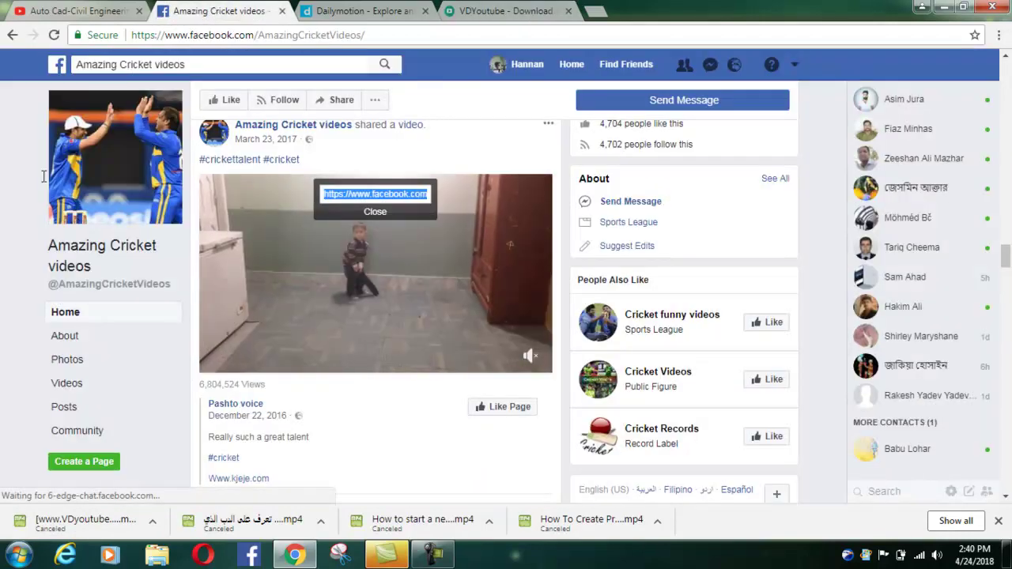
left_click(367, 213)
scroll(457, 347, "up", 5)
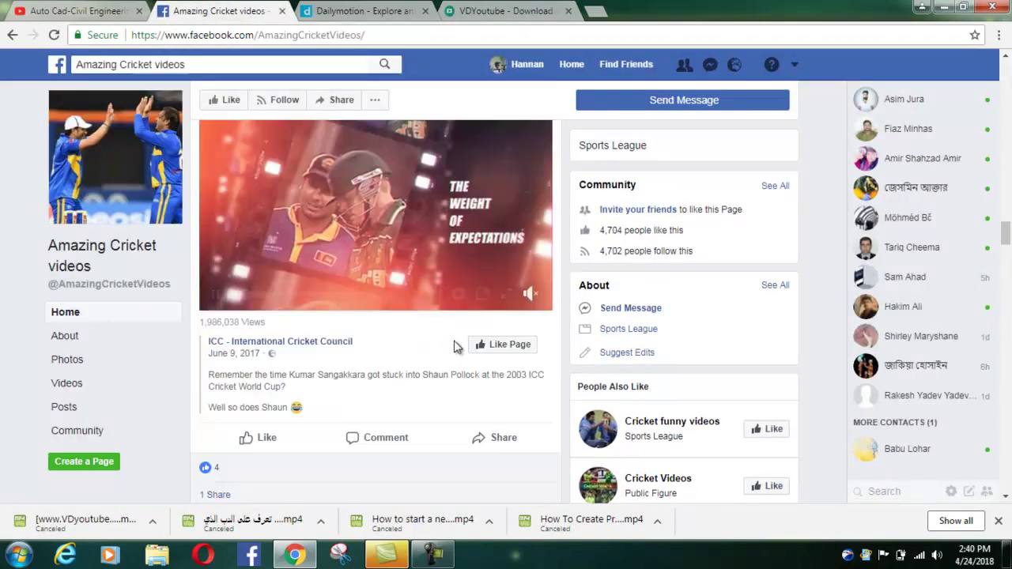
scroll(392, 316, "up", 2)
scroll(380, 286, "down", 1)
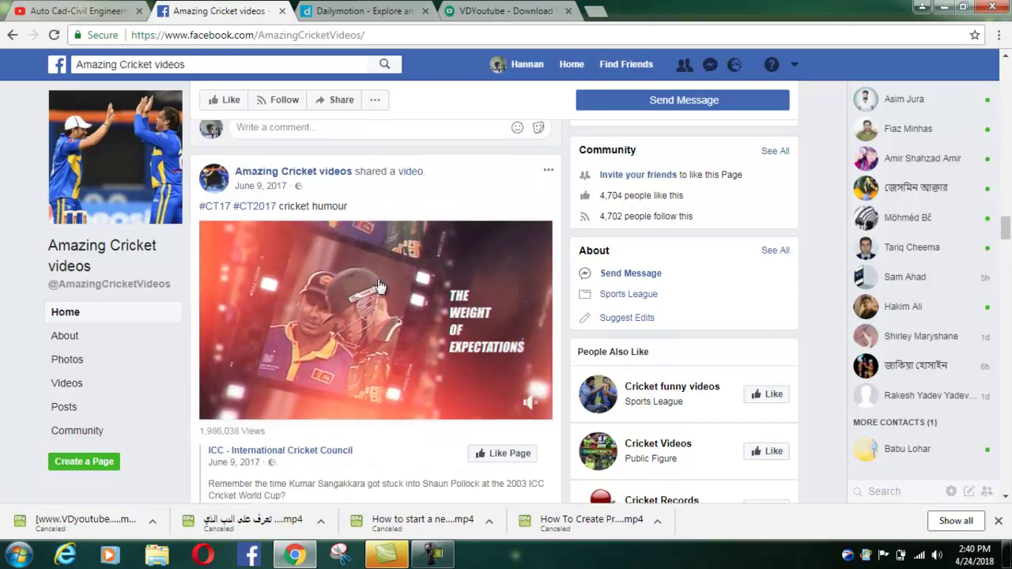
scroll(379, 286, "down", 1)
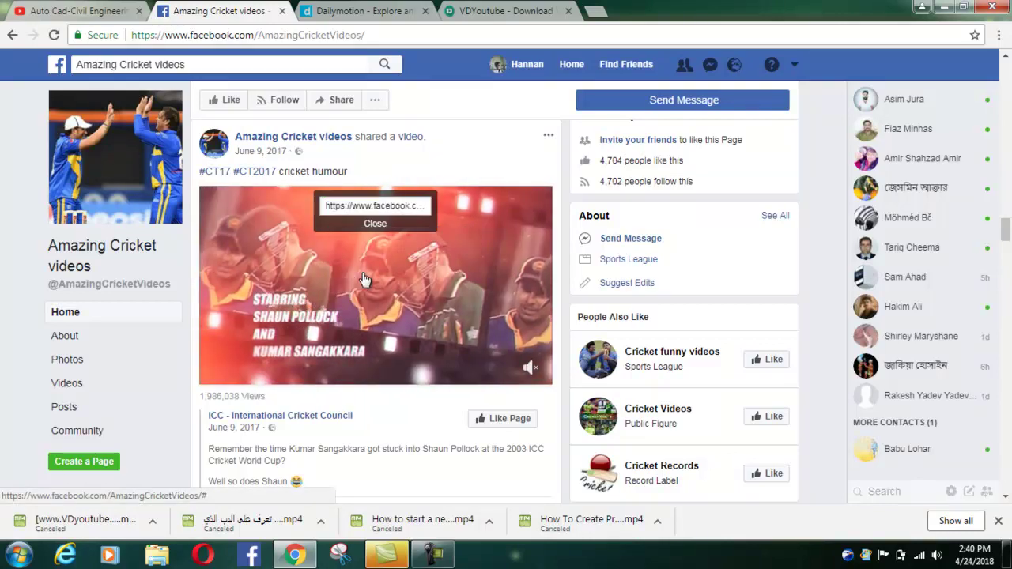
left_click(361, 204)
right_click(368, 207)
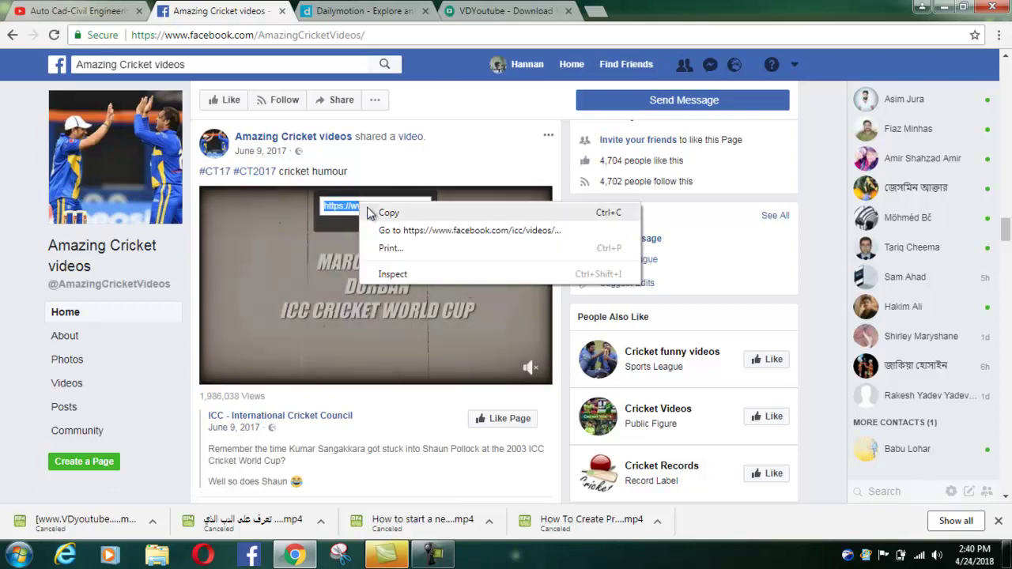
left_click(382, 211)
Paste the copied Facebook video link into the VDYoutube URL field and submit it, closing any ad tab that opens
left_click(530, 9)
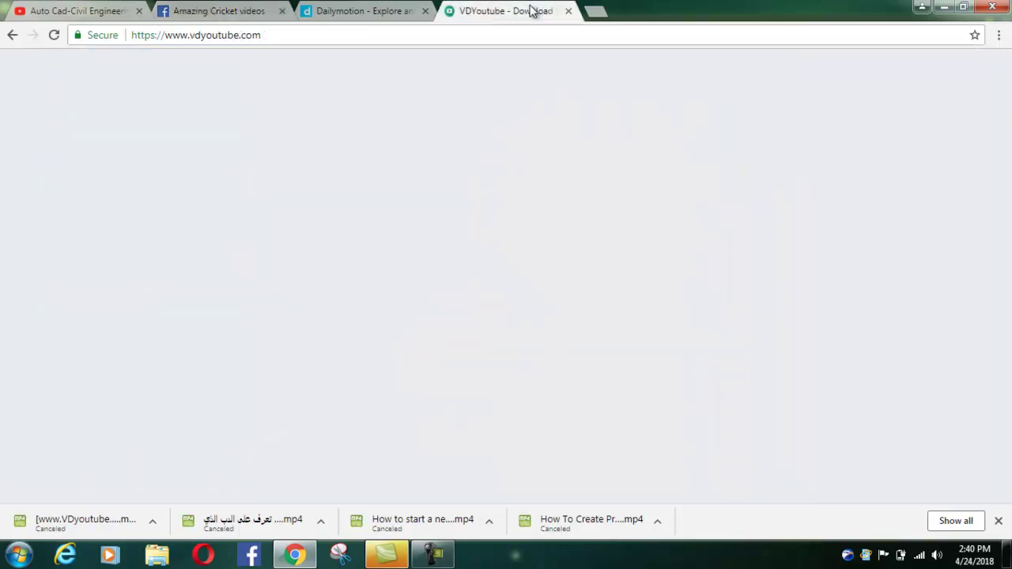
left_click(351, 95)
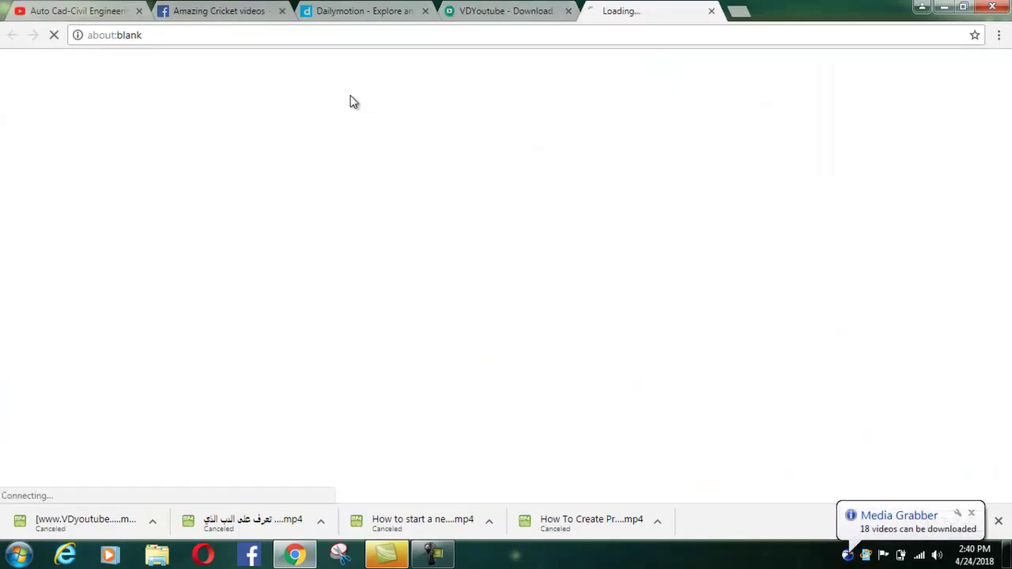
left_click(714, 11)
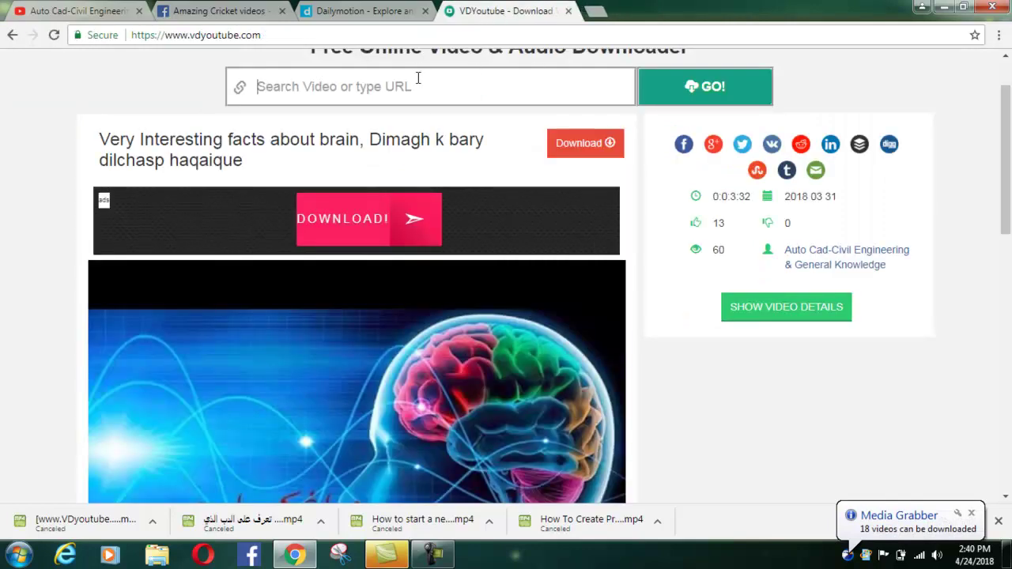
key("ctrl+v")
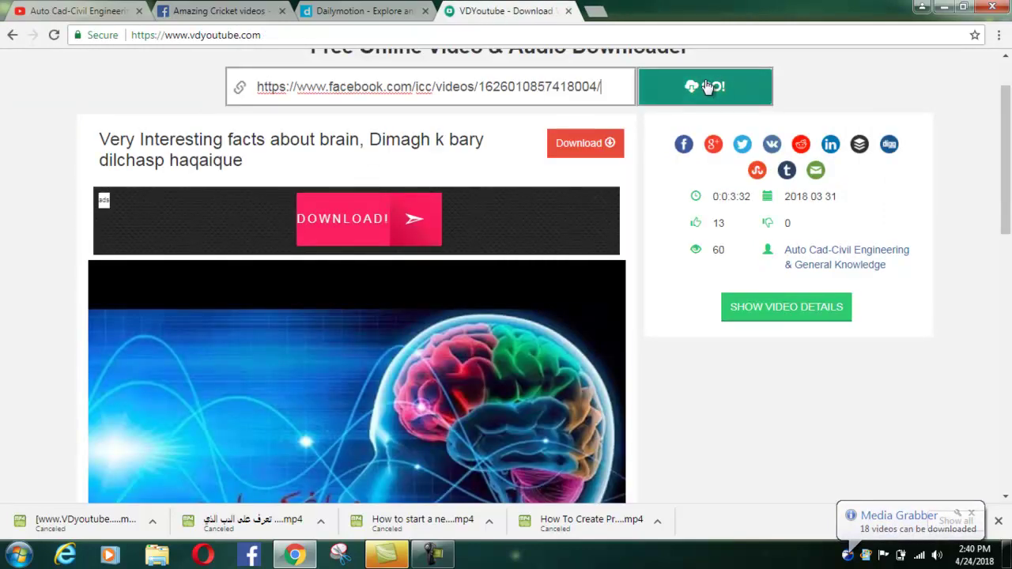
left_click(707, 85)
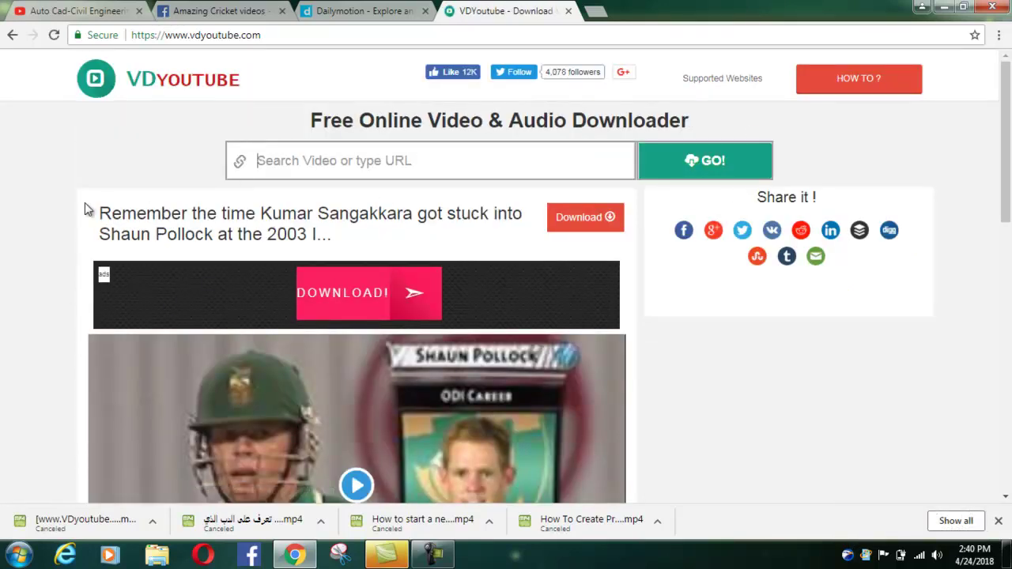
Examine the video preview and the download table's formats, qualities and resolutions for the Facebook cricket video
scroll(111, 202, "down", 1)
scroll(203, 210, "down", 3)
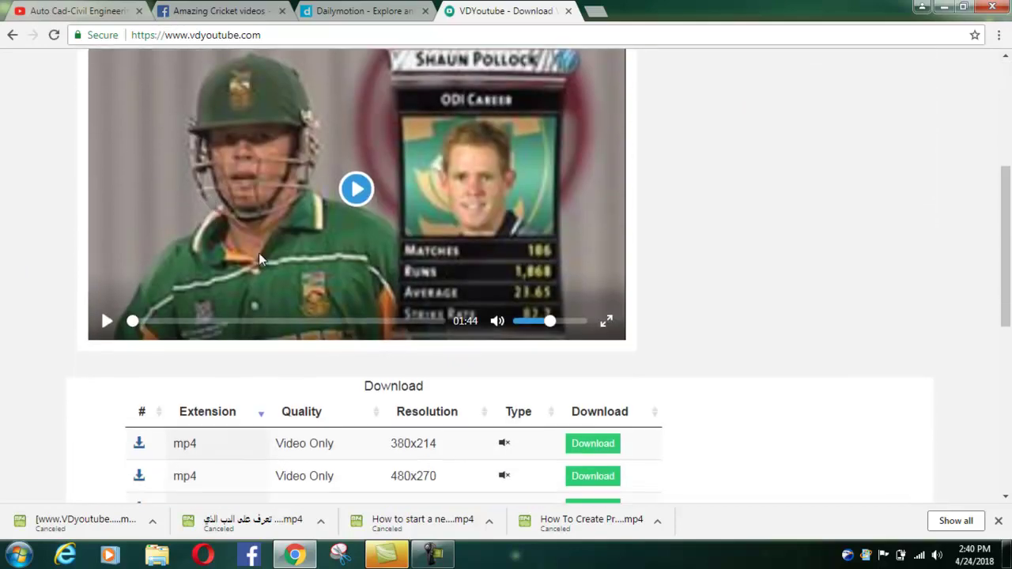
scroll(106, 283, "down", 1)
scroll(104, 287, "up", 5)
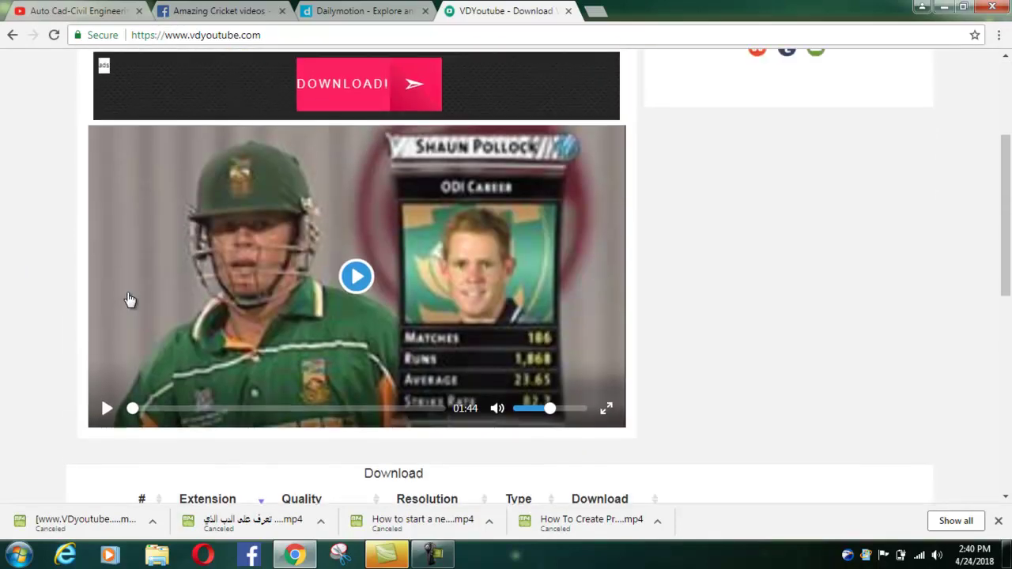
scroll(272, 257, "down", 7)
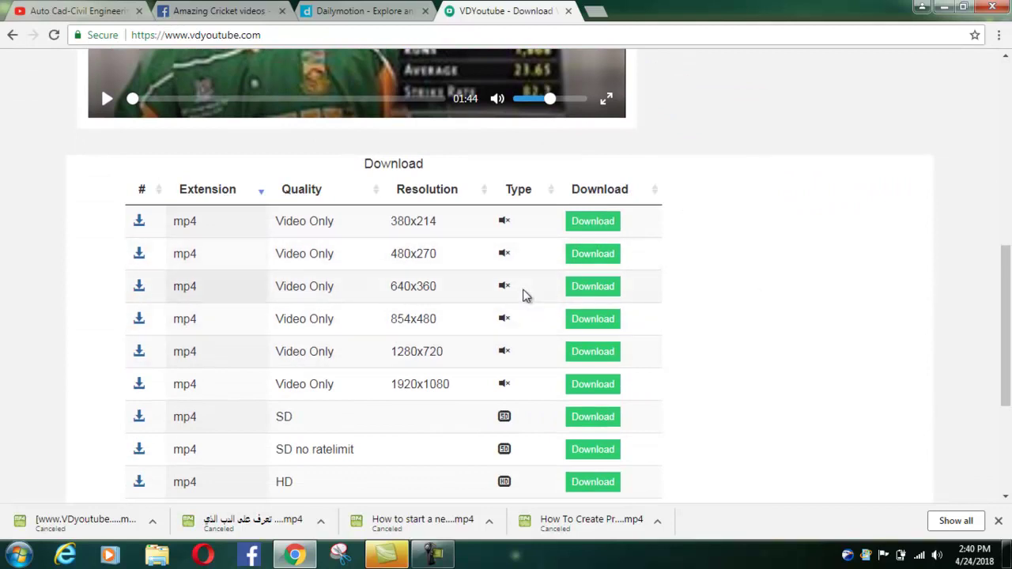
scroll(524, 293, "down", 1)
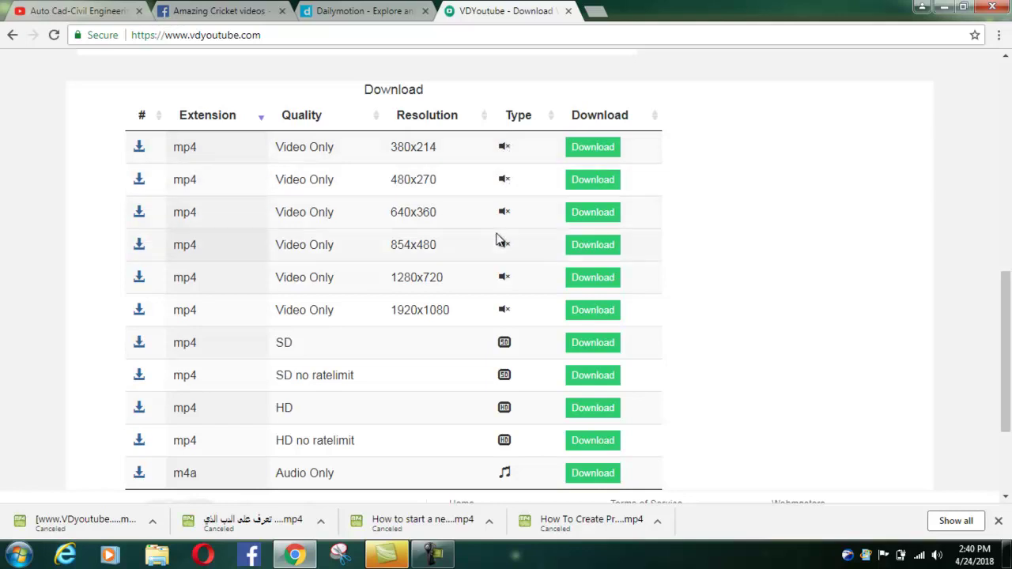
scroll(504, 187, "down", 3)
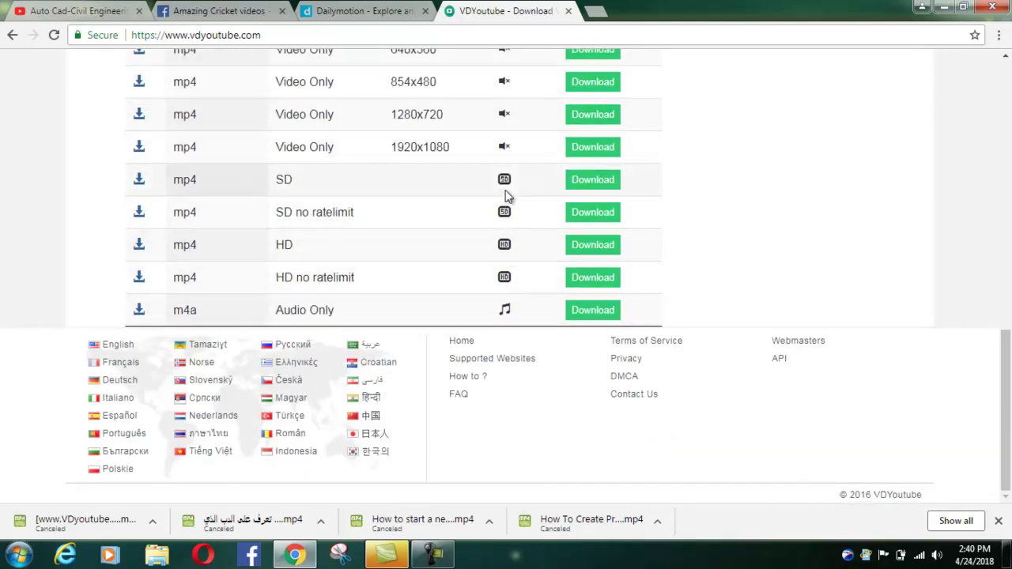
Recheck the cricket video's download table, then open the format list beside its title and review the audio, video-only, SD and HD options
scroll(476, 281, "up", 1)
scroll(477, 286, "up", 3)
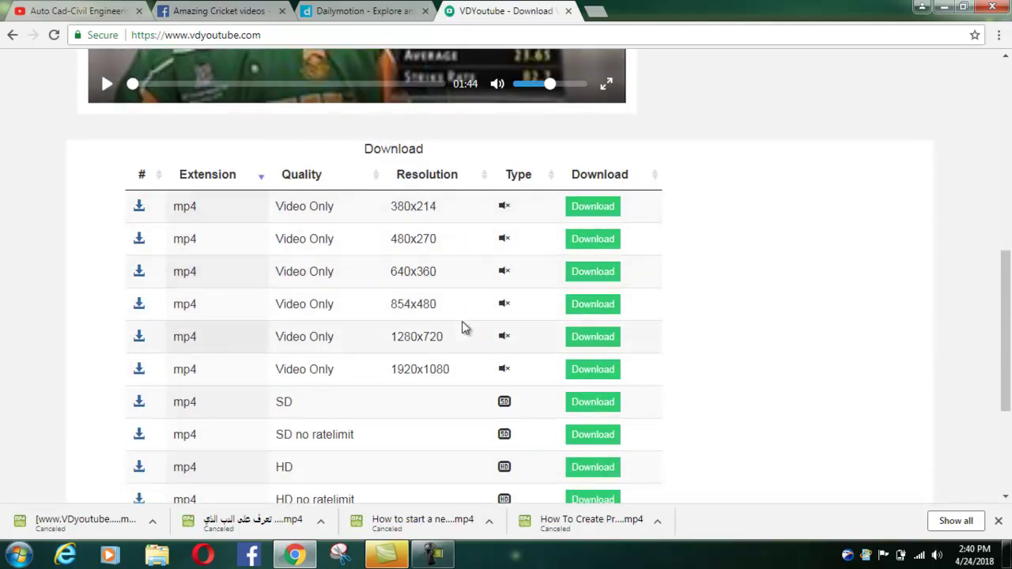
scroll(465, 328, "down", 2)
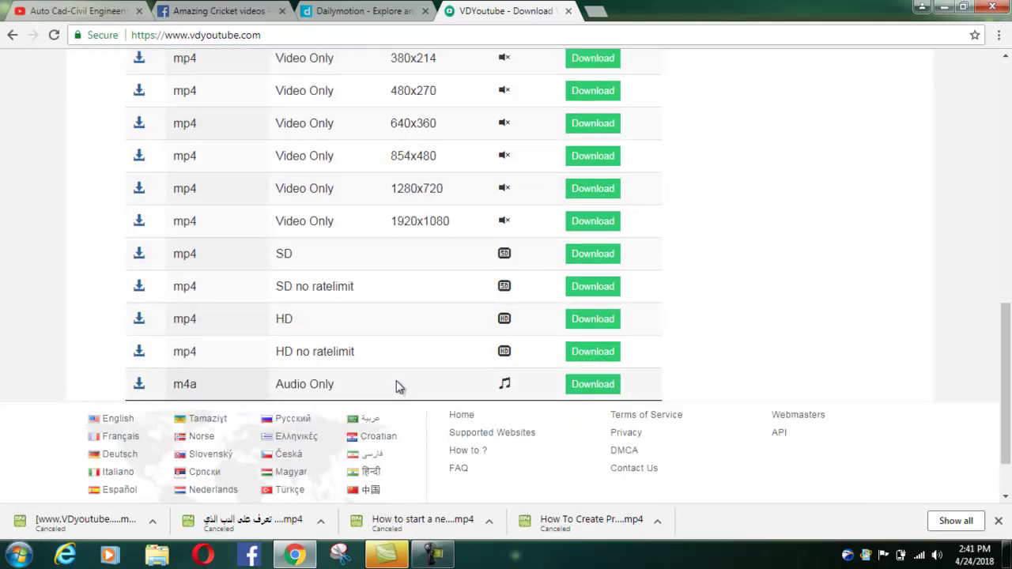
scroll(361, 369, "up", 8)
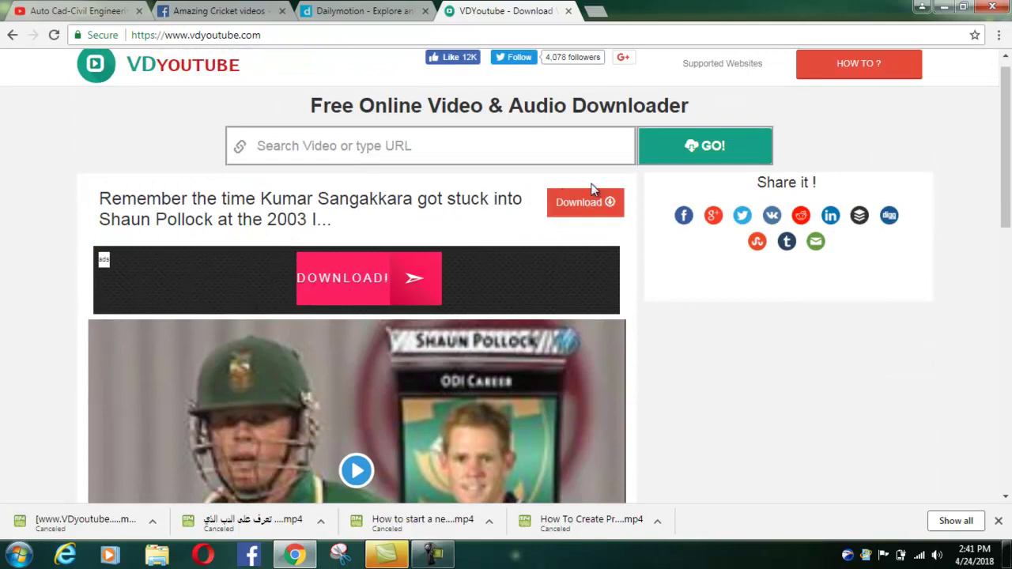
left_click(592, 207)
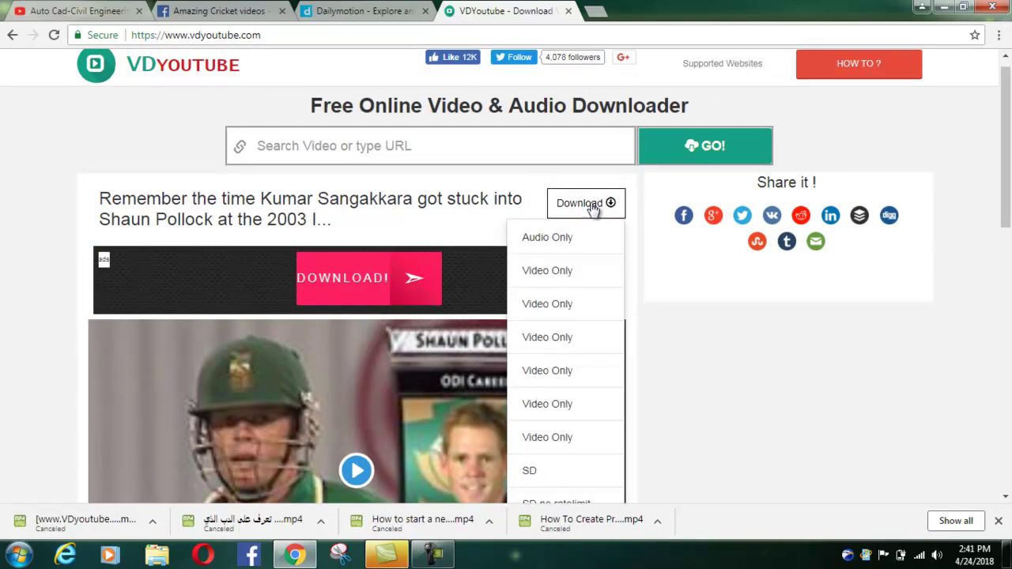
scroll(582, 274, "down", 1)
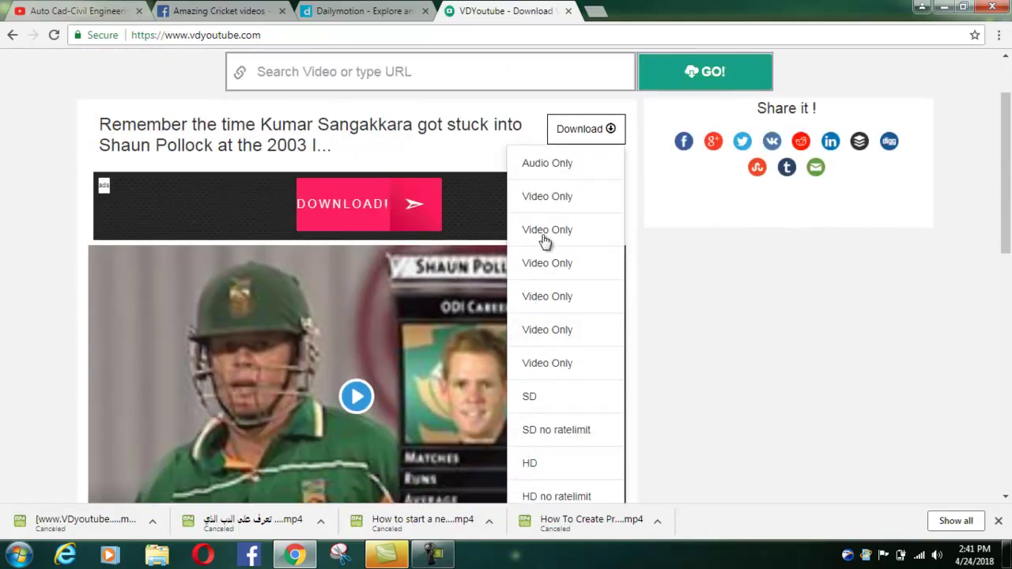
scroll(567, 158, "down", 1)
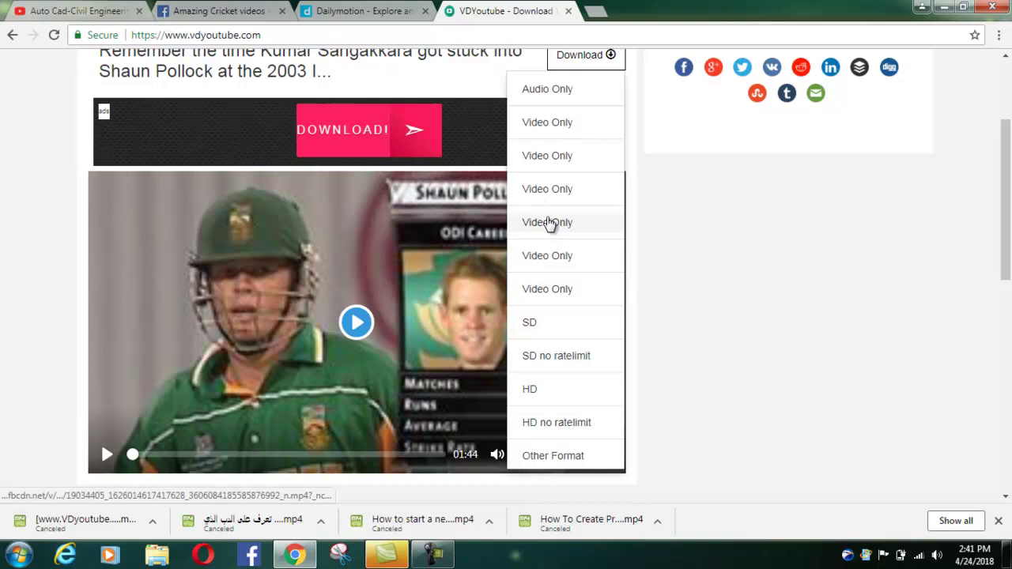
scroll(542, 68, "up", 1)
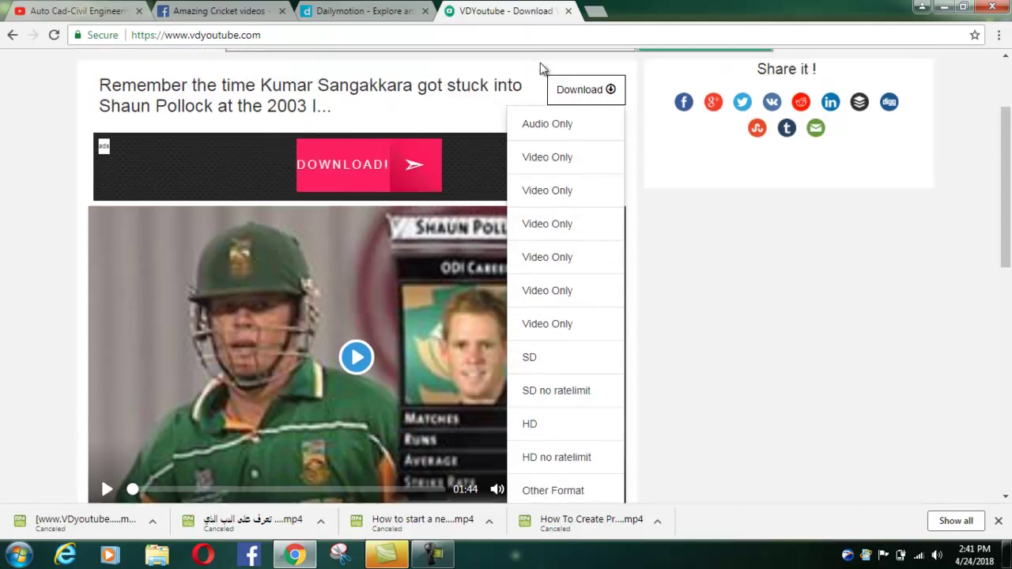
scroll(542, 68, "up", 2)
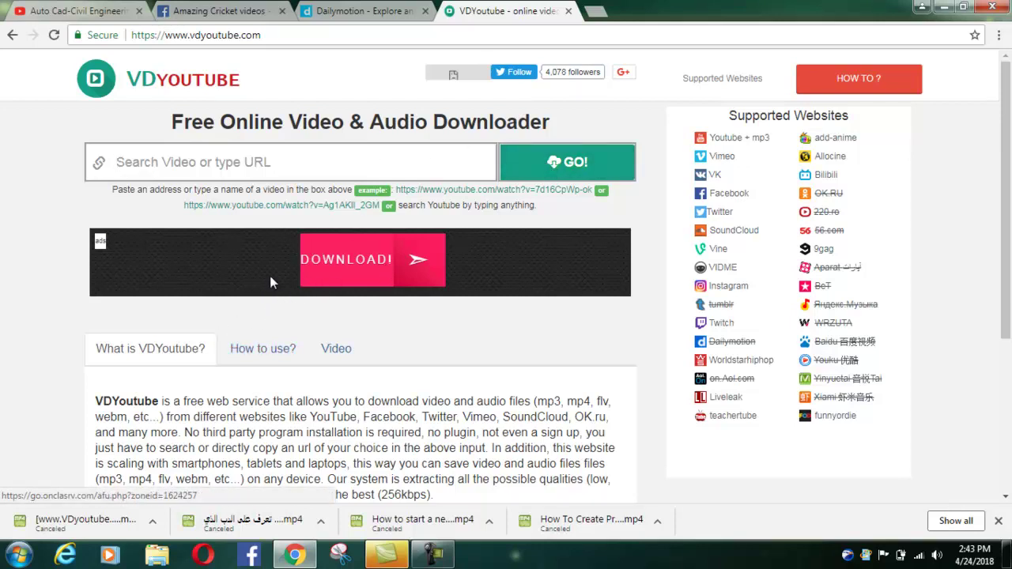
Look over the VDYoutube home page, including the service description and the supported websites list
scroll(262, 277, "down", 3)
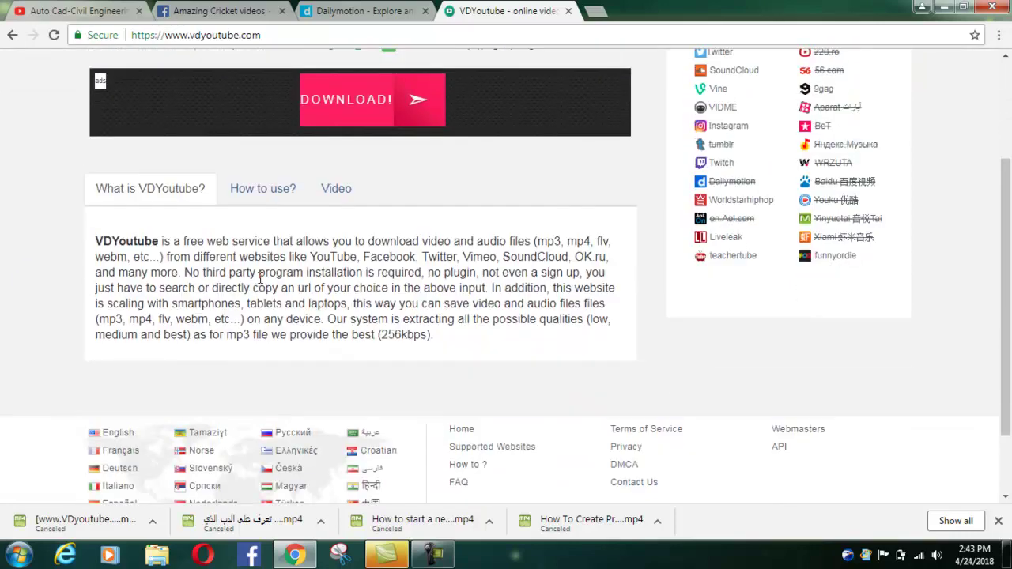
scroll(237, 289, "up", 3)
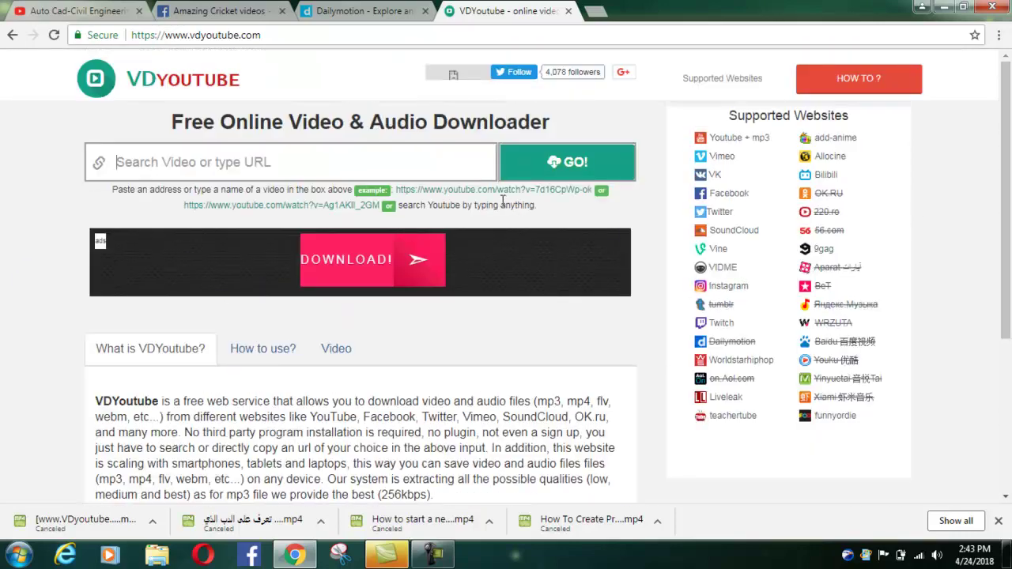